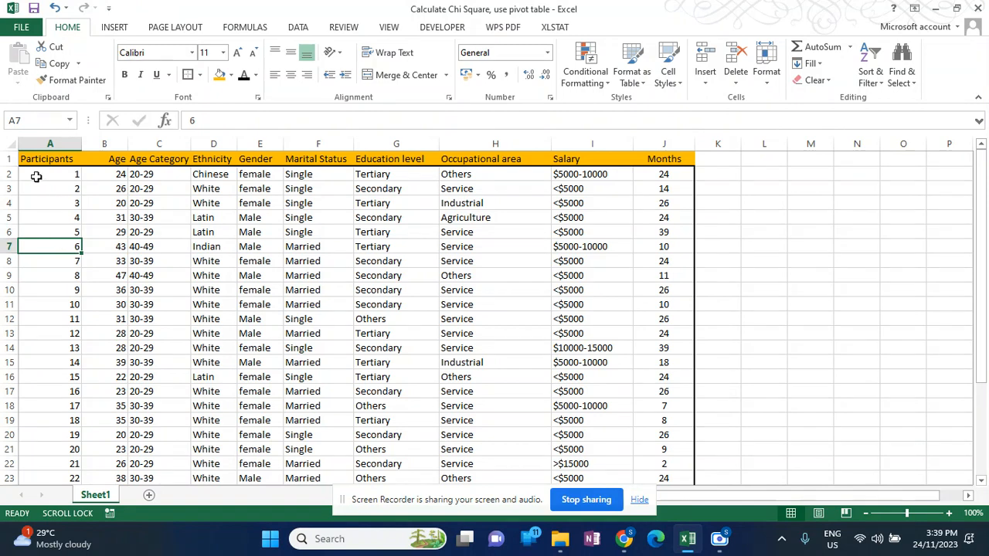
# Step: Look over the participant data on Sheet1, from the Participants column through the Months column
pyautogui.click(36, 176)
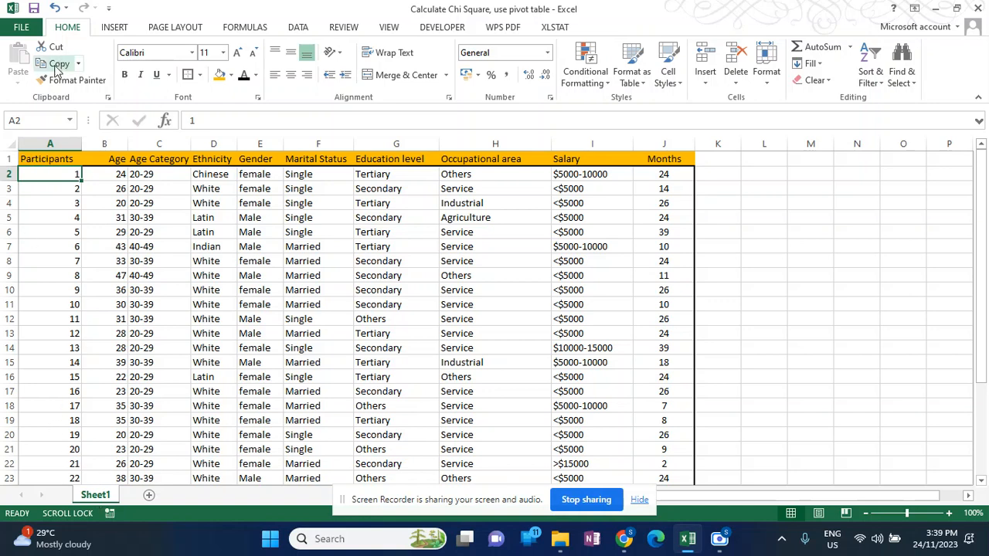
pyautogui.click(41, 157)
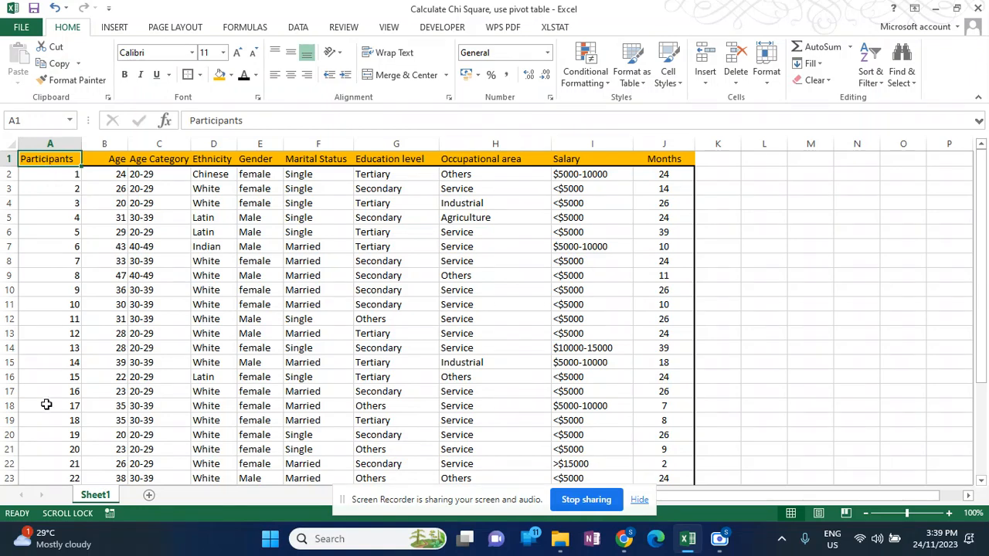
pyautogui.scroll(-2, 45, 410)
pyautogui.scroll(-2, 45, 410)
pyautogui.scroll(4, 40, 413)
pyautogui.click(646, 159)
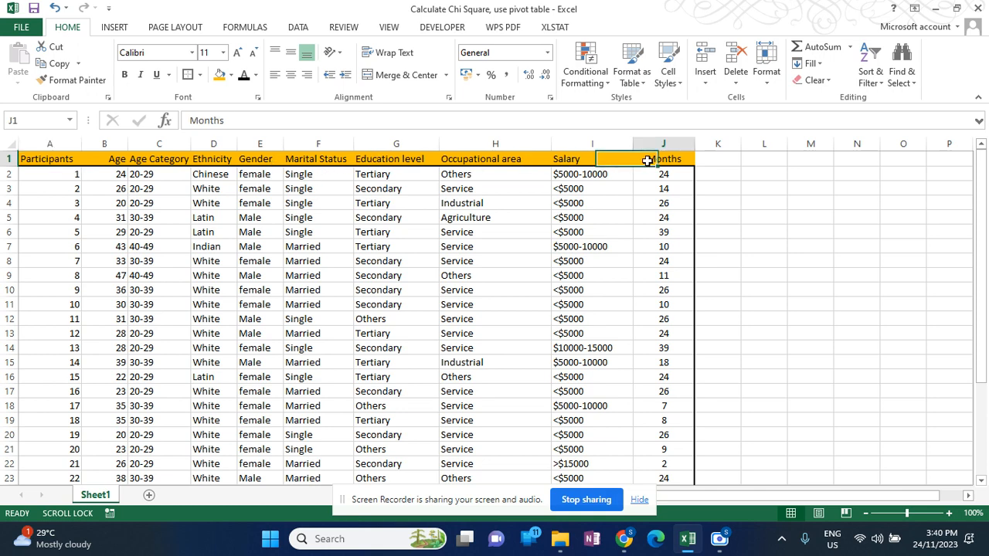
# Step: Create a PivotTable from the Sheet1 data range A1:J32 on a new worksheet
pyautogui.click(39, 162)
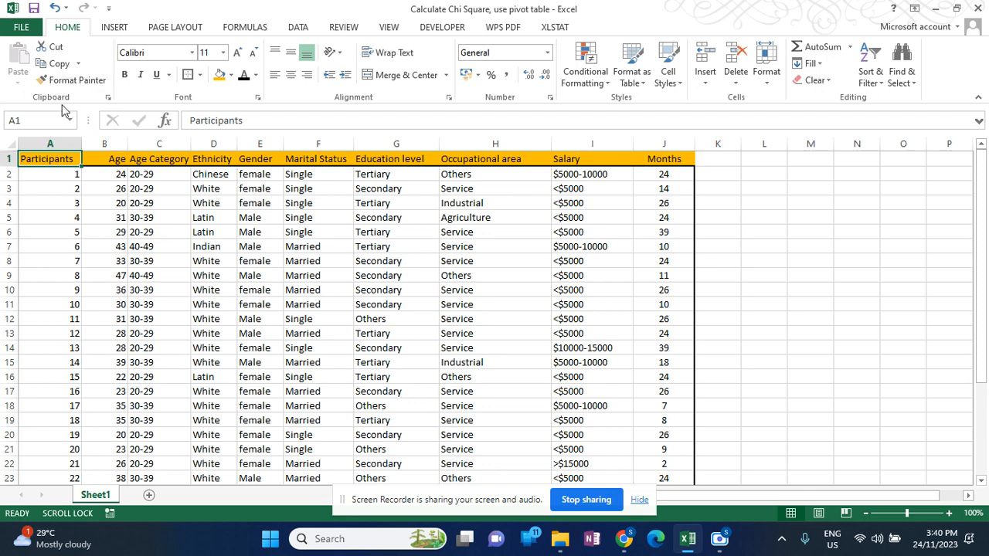
pyautogui.click(115, 27)
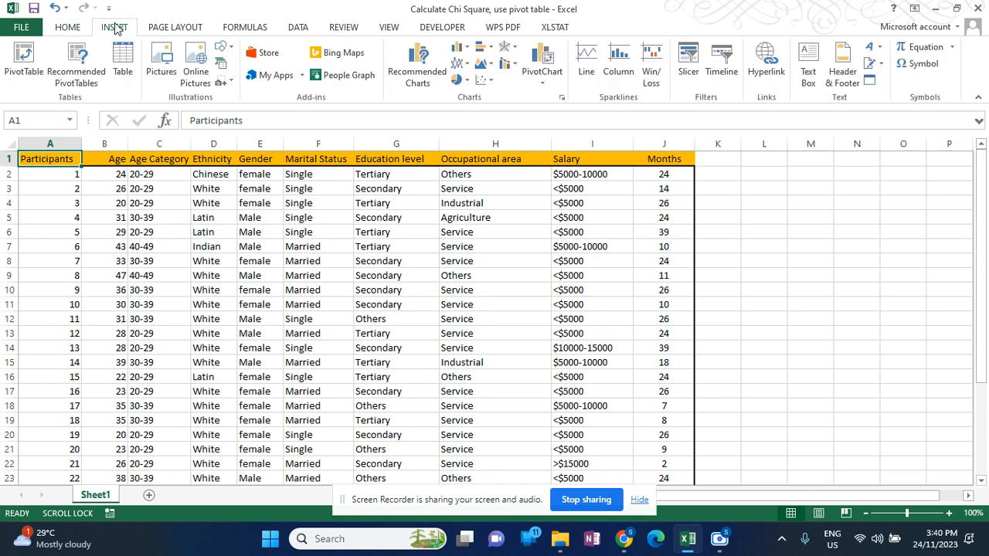
pyautogui.click(27, 63)
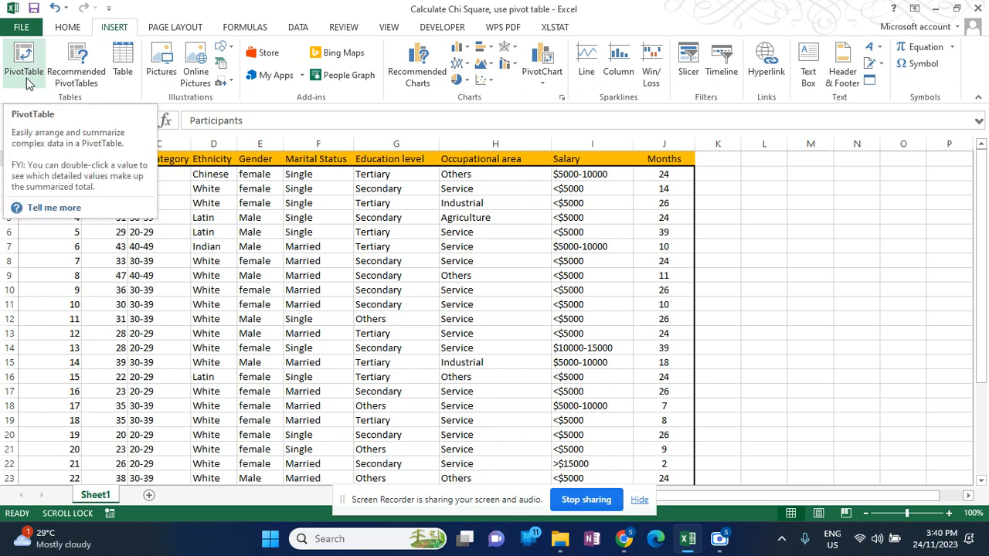
pyautogui.click(27, 81)
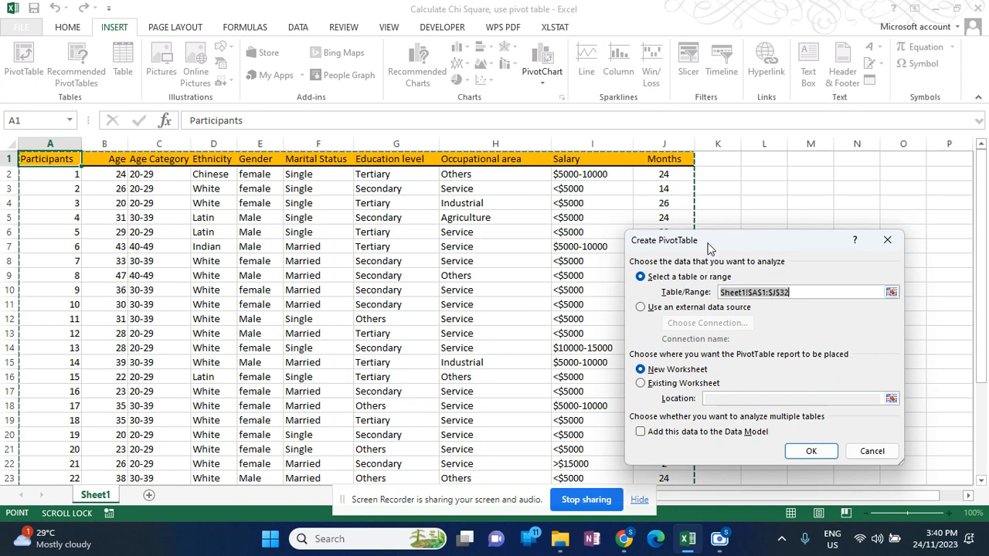
pyautogui.moveTo(709, 248); pyautogui.dragTo(710, 218)
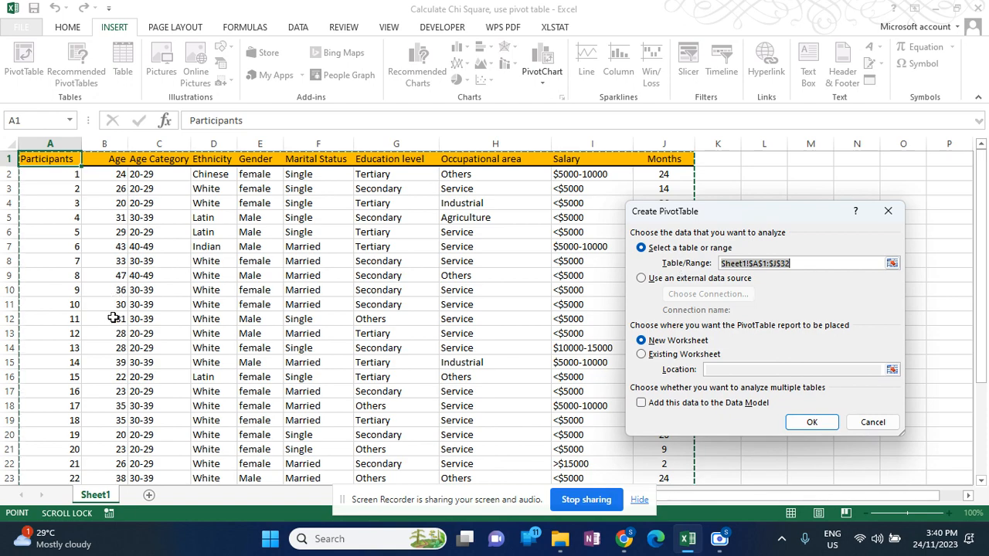
pyautogui.scroll(-5, 113, 319)
pyautogui.scroll(3, 113, 319)
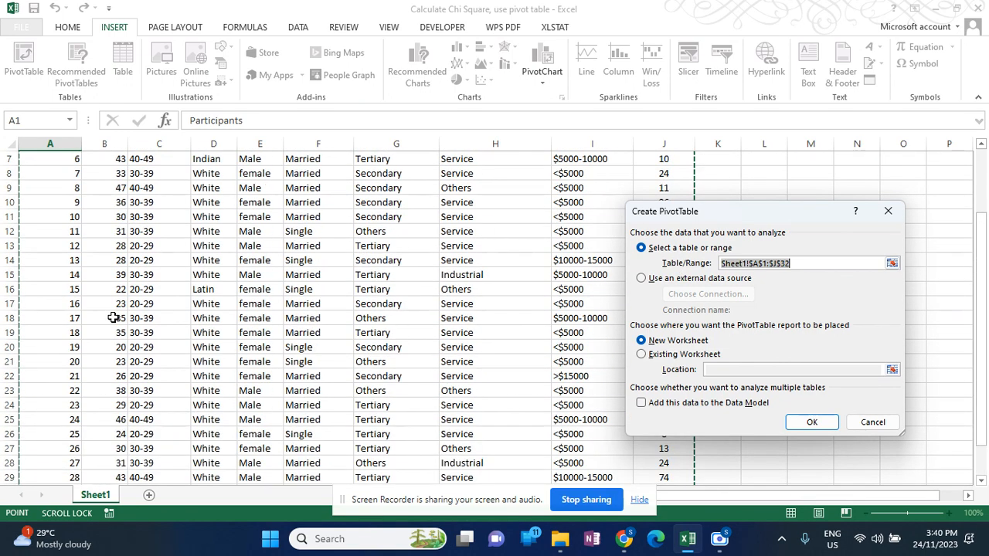
pyautogui.scroll(2, 113, 318)
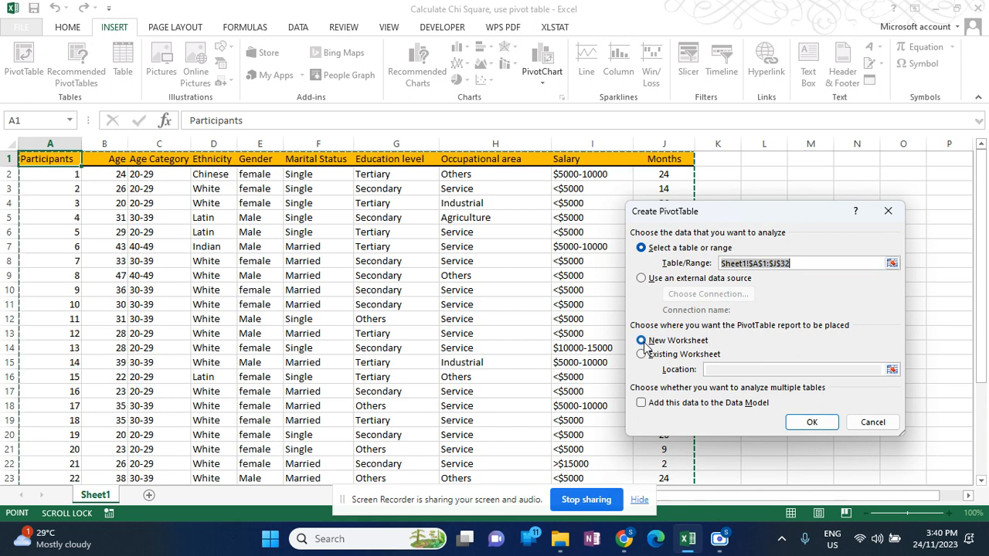
pyautogui.click(818, 423)
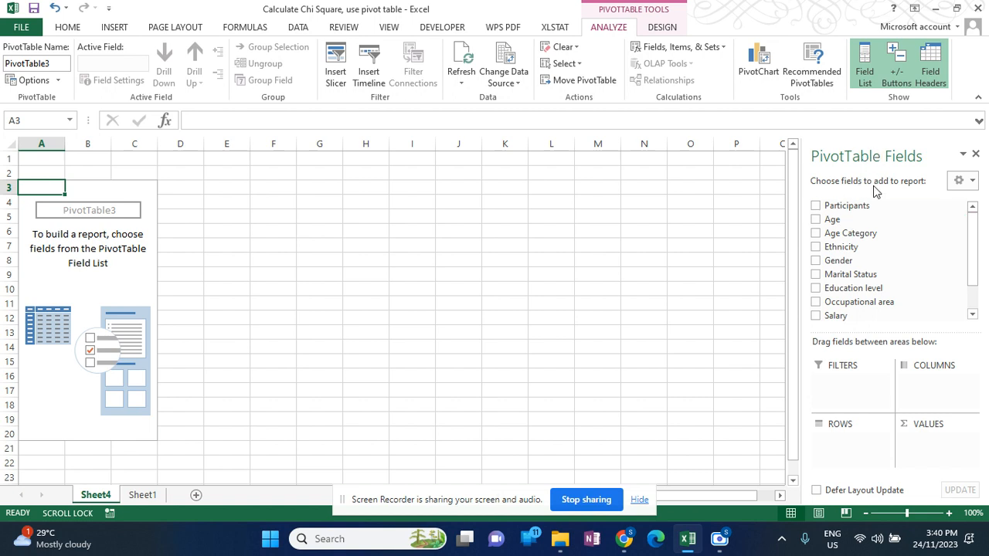
# Step: Rename the new PivotTable worksheet as ChiSquareTest
pyautogui.rightClick(85, 499)
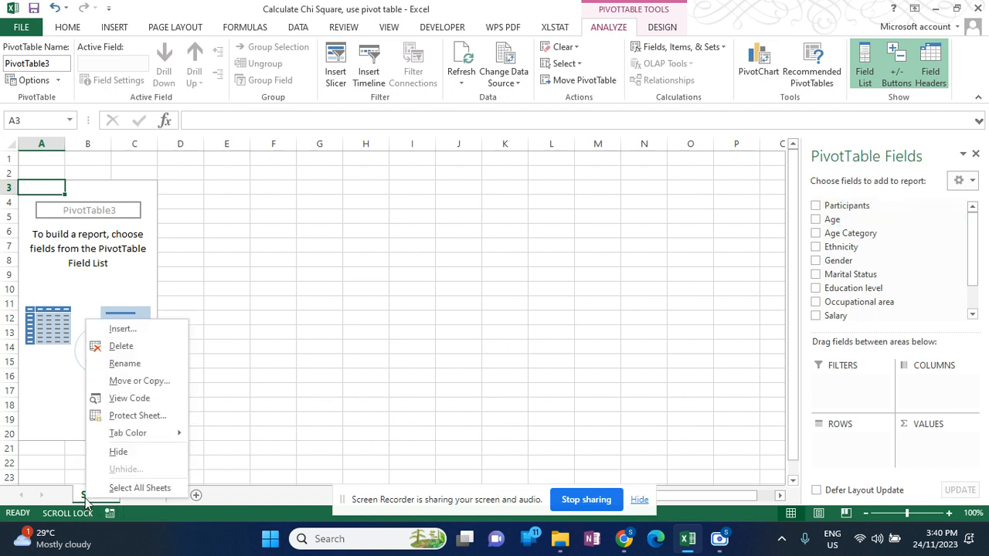
pyautogui.click(126, 364)
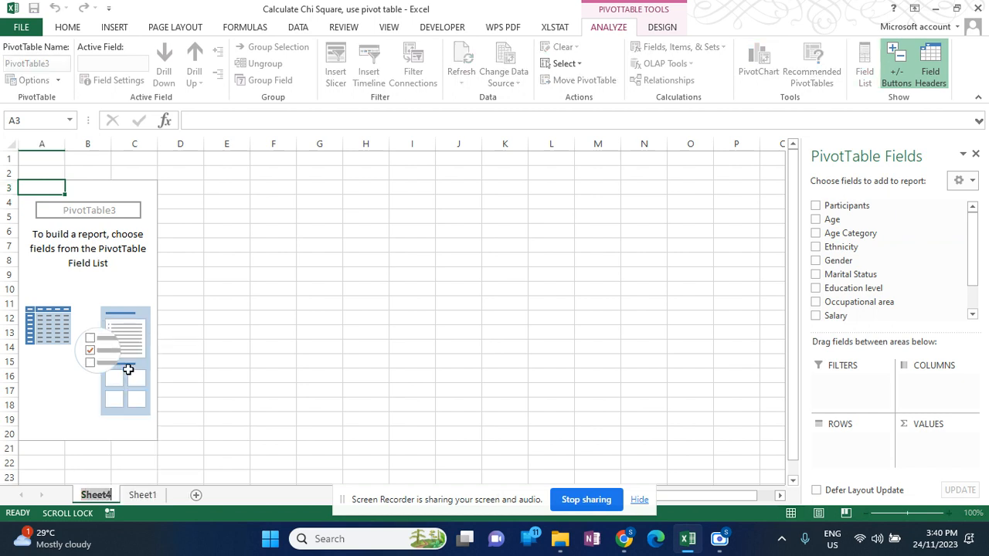
pyautogui.write('Chi')
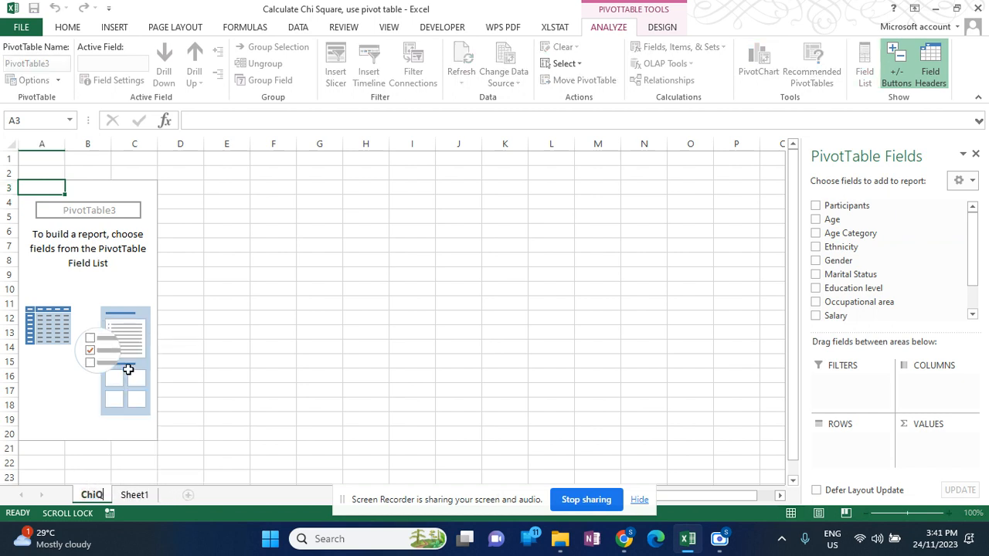
pyautogui.write('Square')
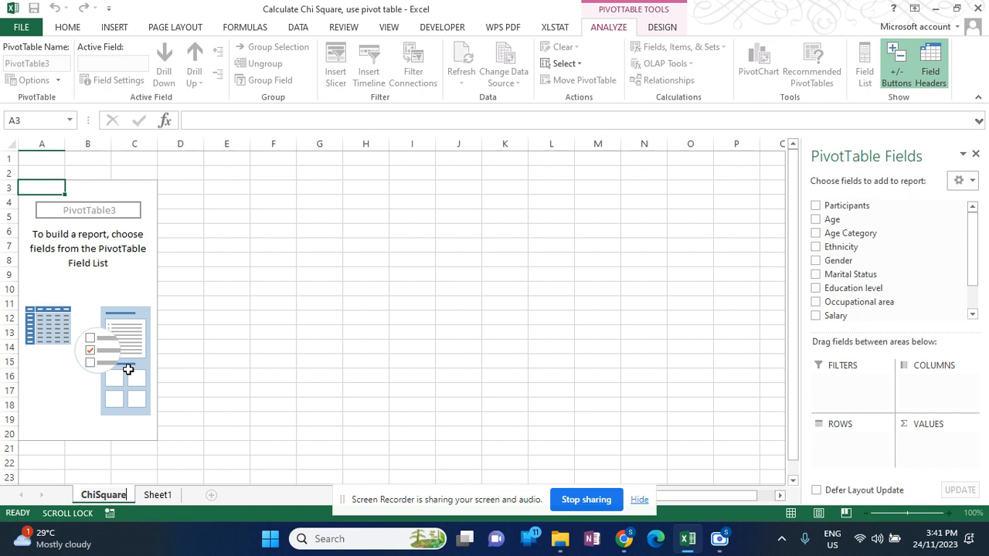
pyautogui.write('Test')
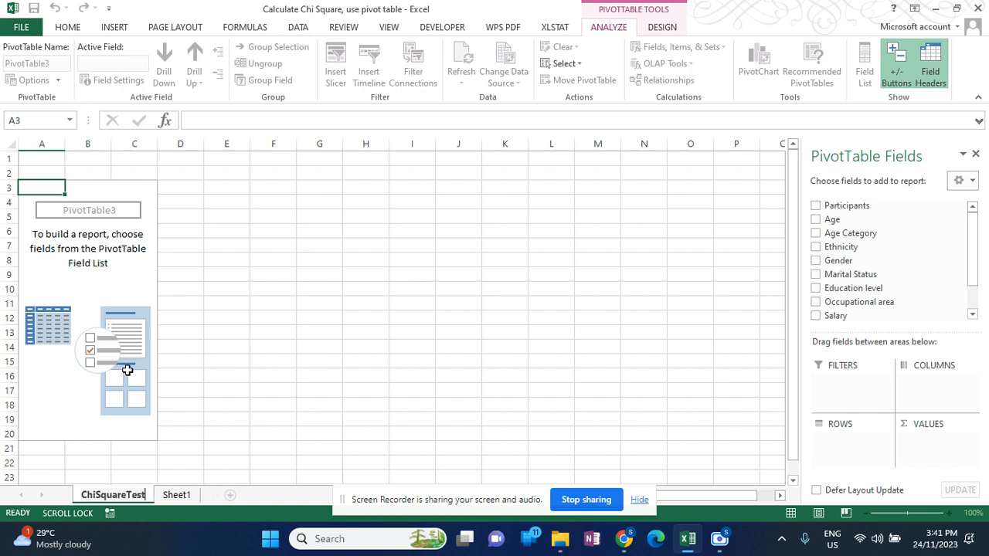
pyautogui.press('Return')
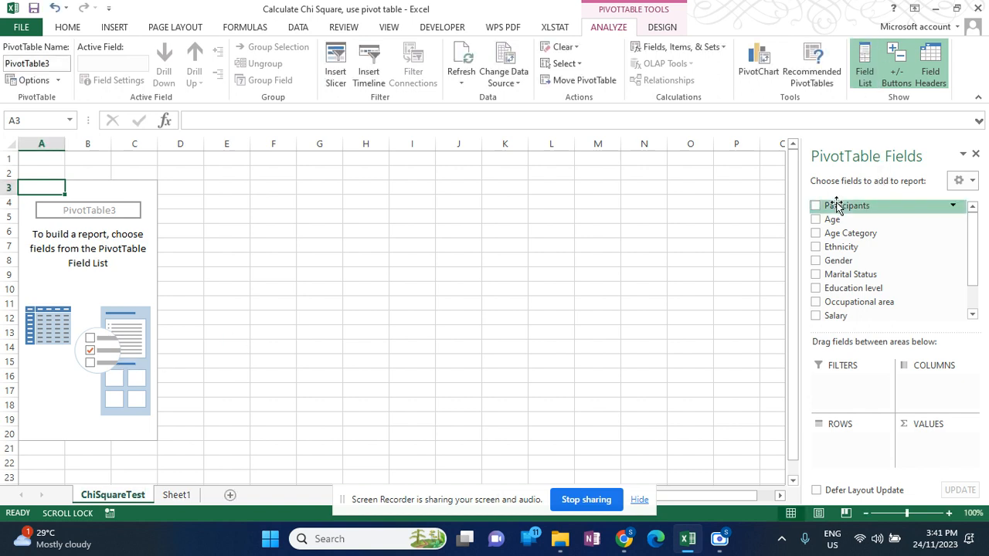
# Step: Add Participants as the PivotTable's value field and summarize it by Count
pyautogui.scroll(-1, 846, 280)
pyautogui.scroll(1, 848, 292)
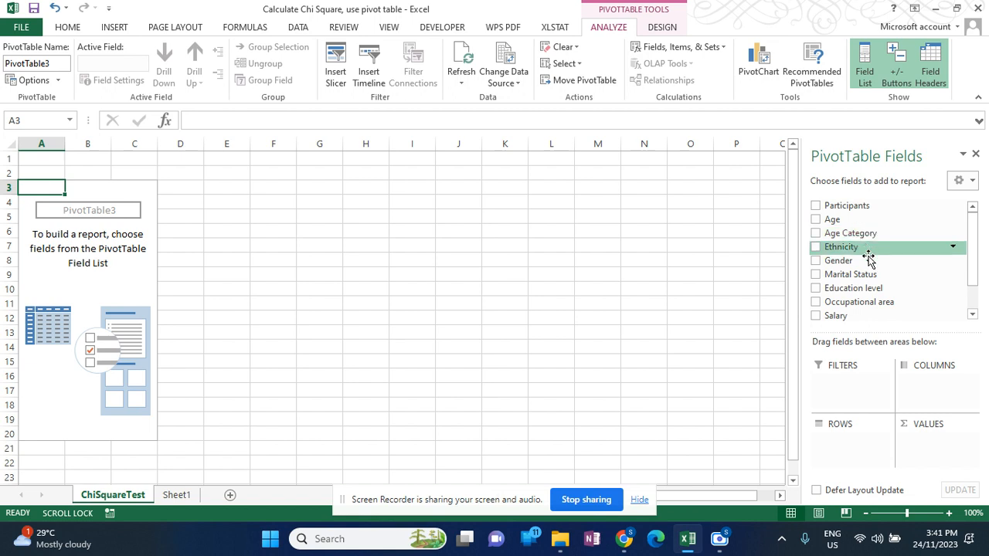
pyautogui.scroll(-1, 868, 277)
pyautogui.scroll(1, 870, 280)
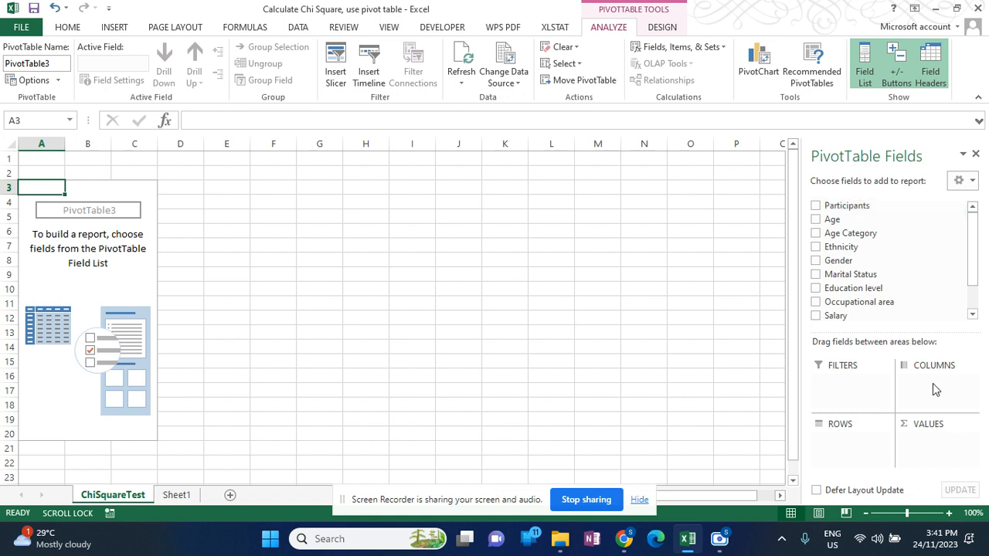
pyautogui.moveTo(857, 213); pyautogui.dragTo(927, 441)
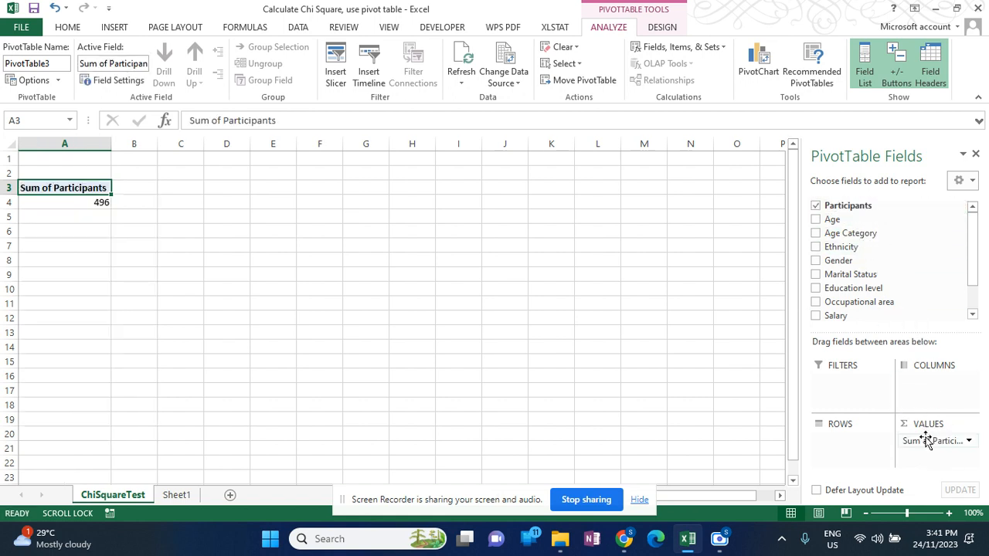
pyautogui.click(969, 442)
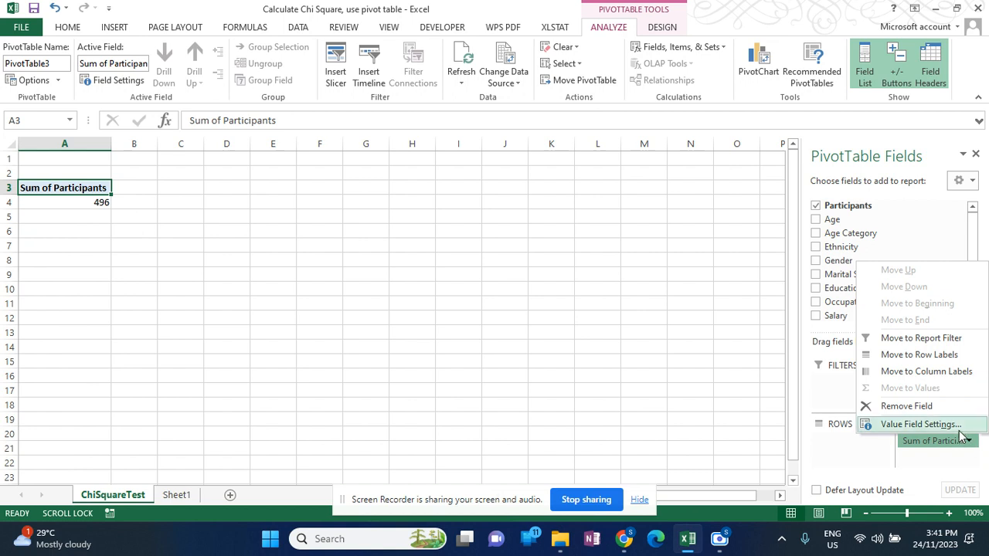
pyautogui.click(959, 426)
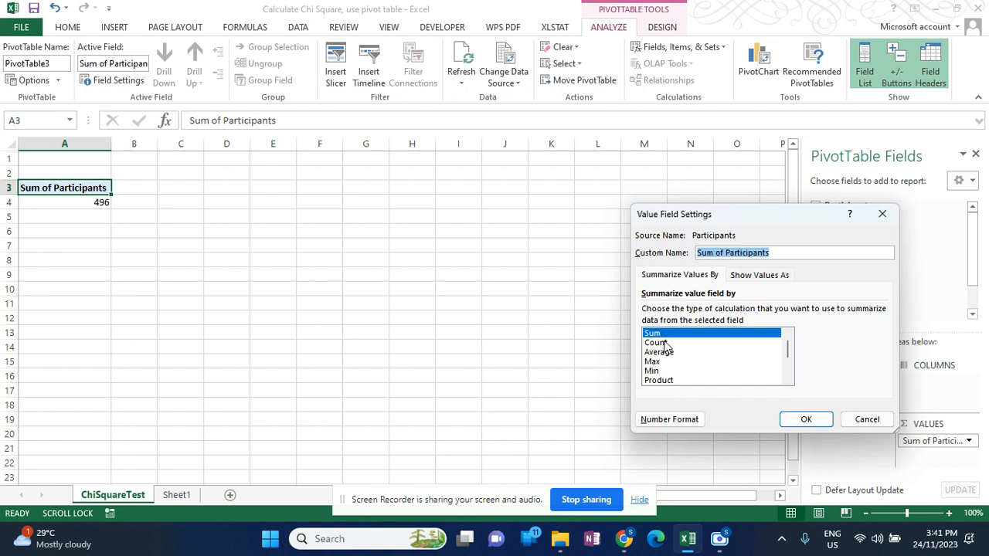
pyautogui.click(664, 344)
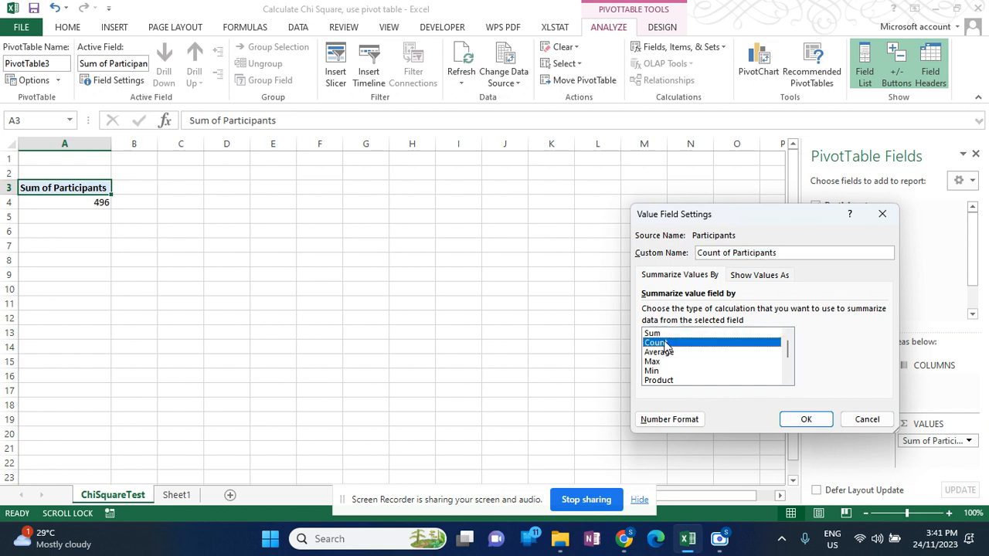
pyautogui.click(800, 419)
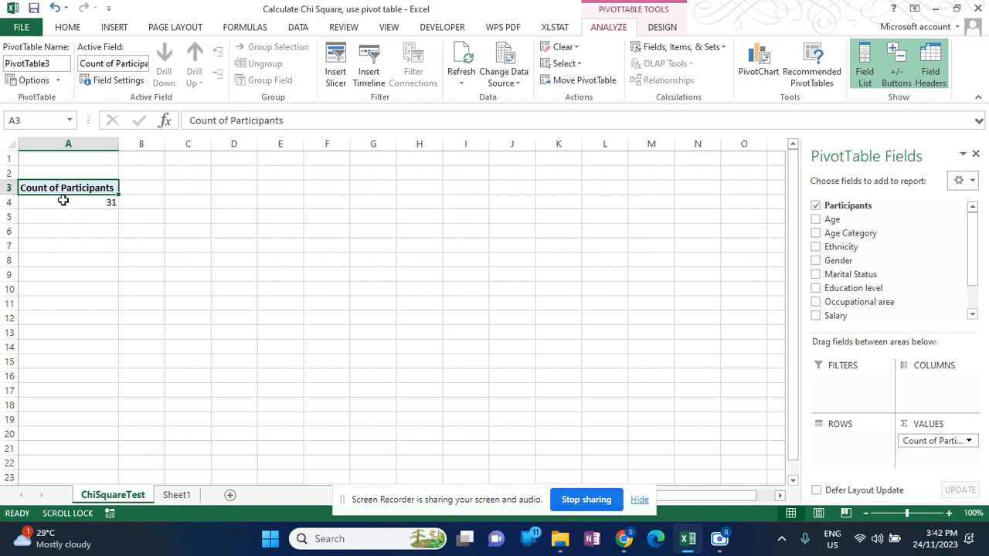
# Step: Lay out the PivotTable with Gender as the column field and Age Category as the row field
pyautogui.moveTo(63, 200)
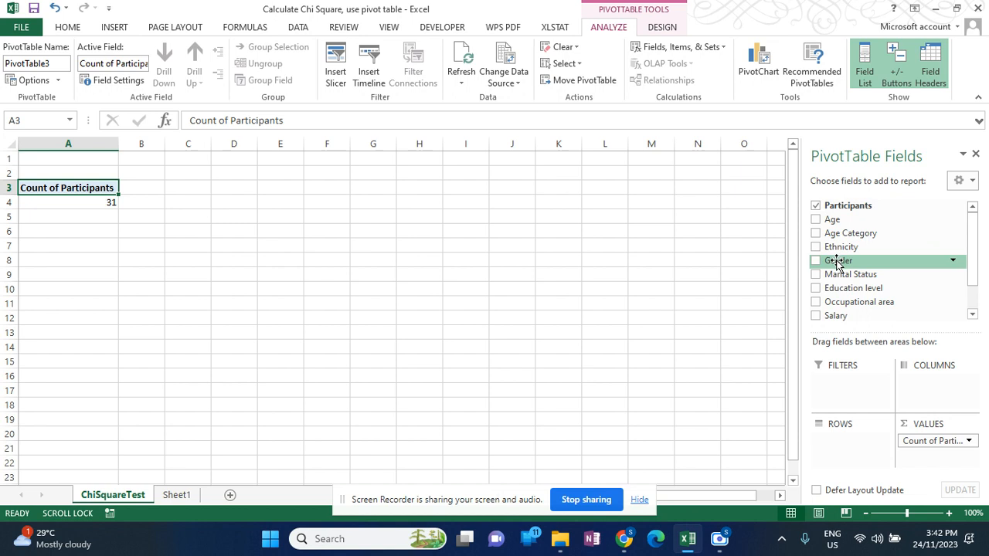
pyautogui.moveTo(837, 263); pyautogui.dragTo(927, 384)
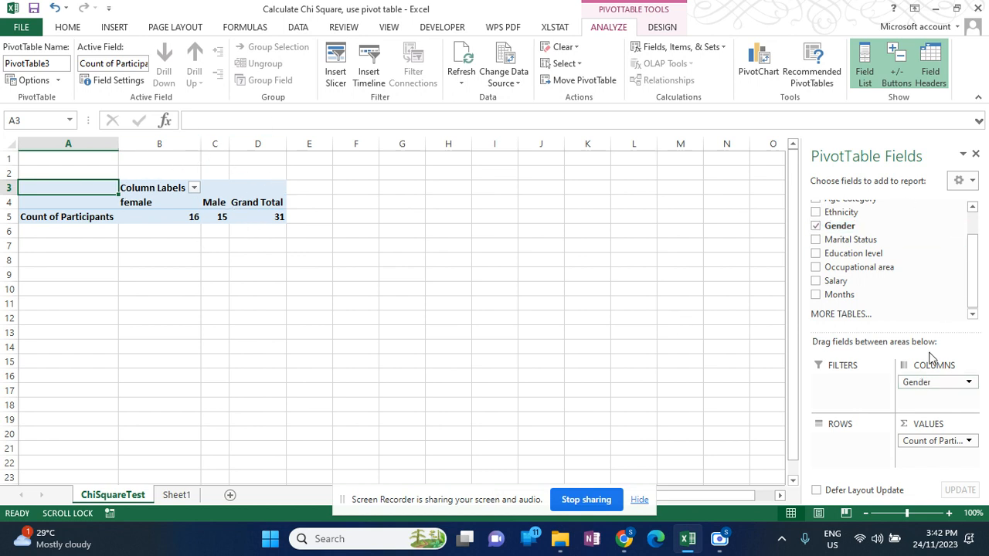
pyautogui.scroll(1, 849, 294)
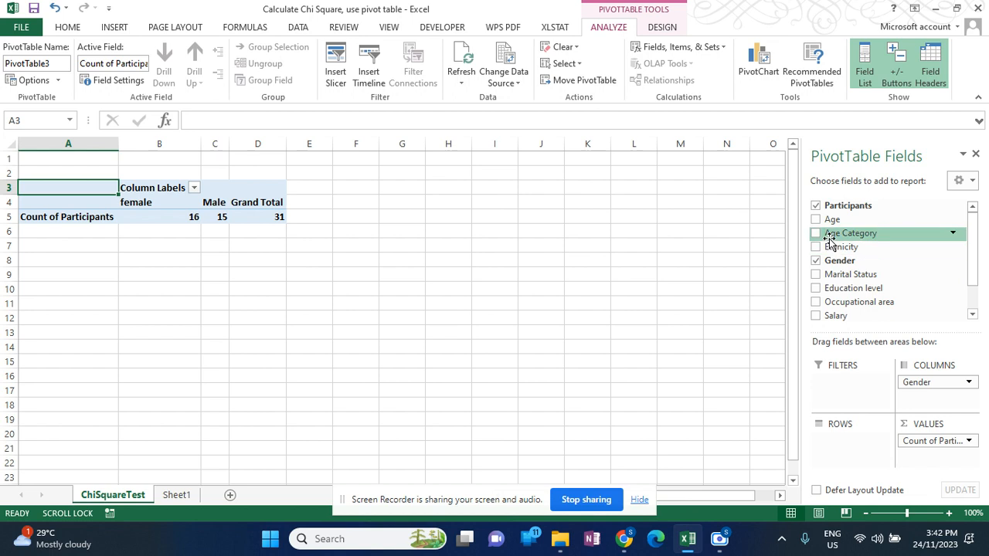
pyautogui.moveTo(829, 236); pyautogui.dragTo(840, 442)
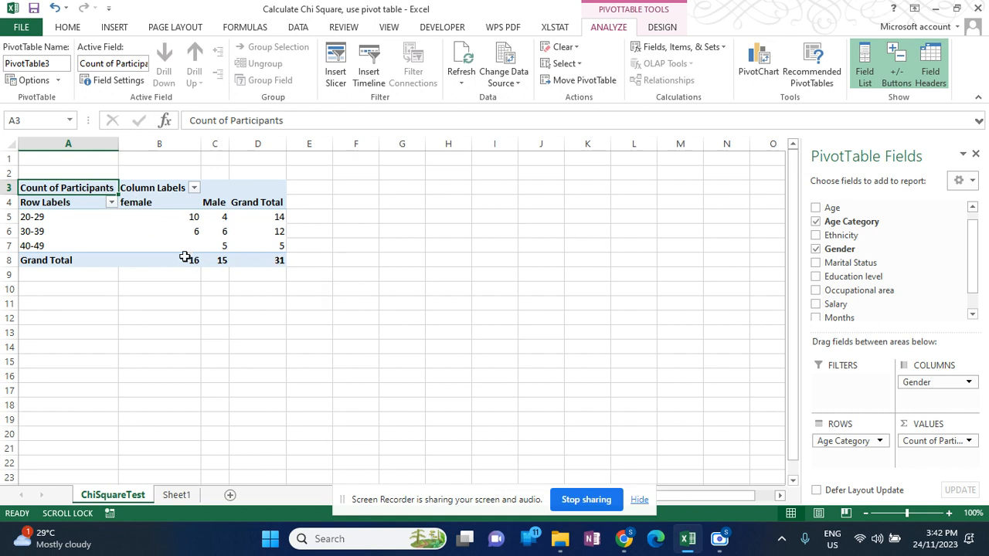
pyautogui.click(255, 261)
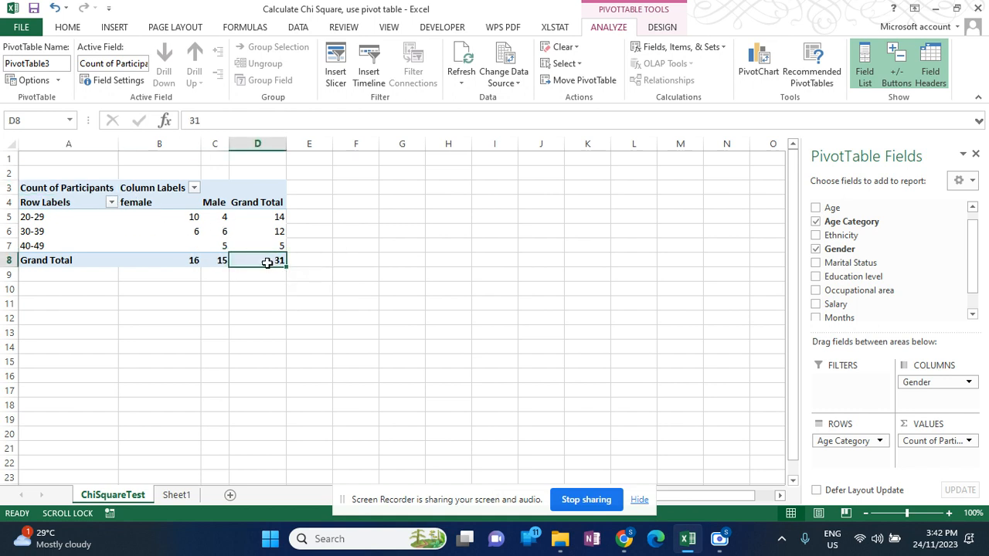
pyautogui.click(132, 300)
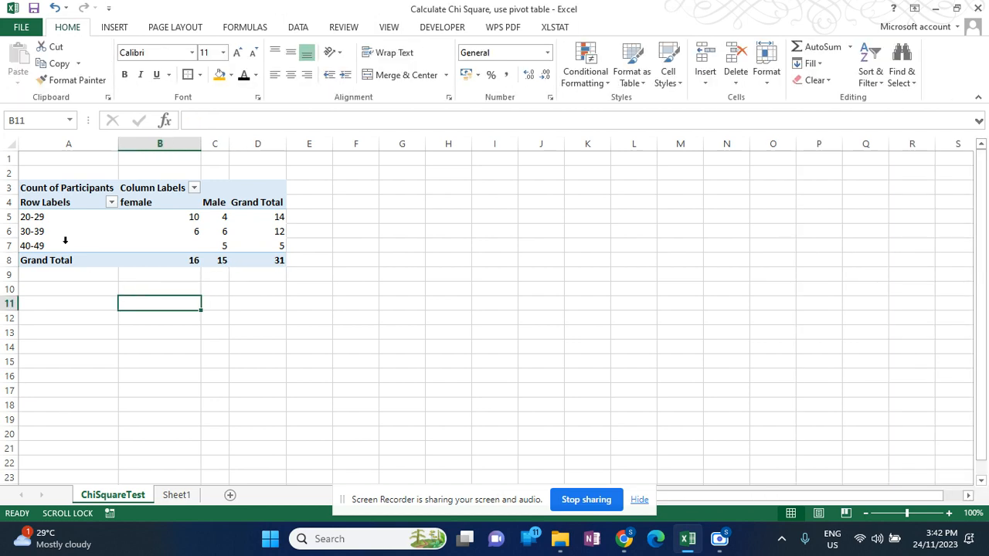
pyautogui.click(263, 263)
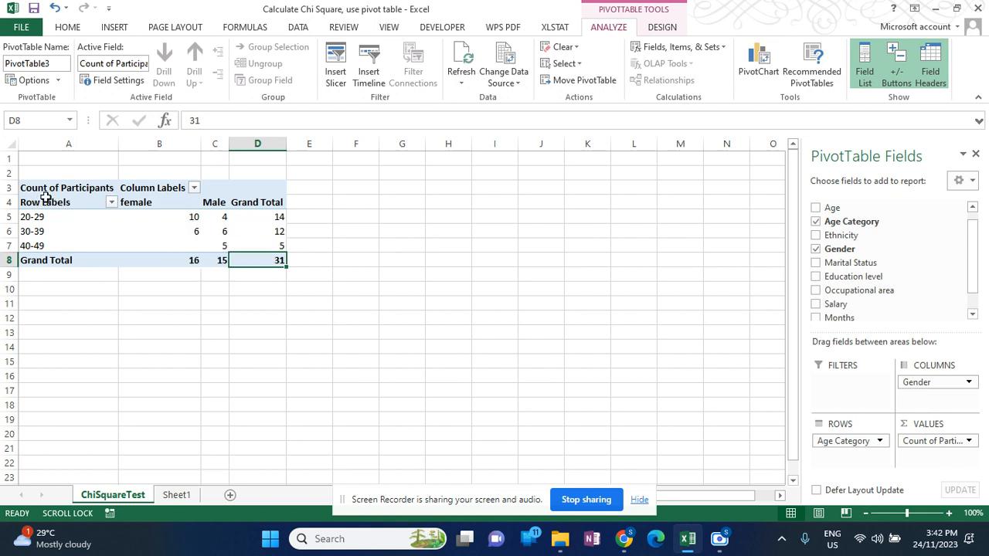
# Step: Copy the PivotTable range A4:D8, from the row labels to the grand total, and paste it at cell F4
pyautogui.moveTo(46, 198); pyautogui.dragTo(257, 265)
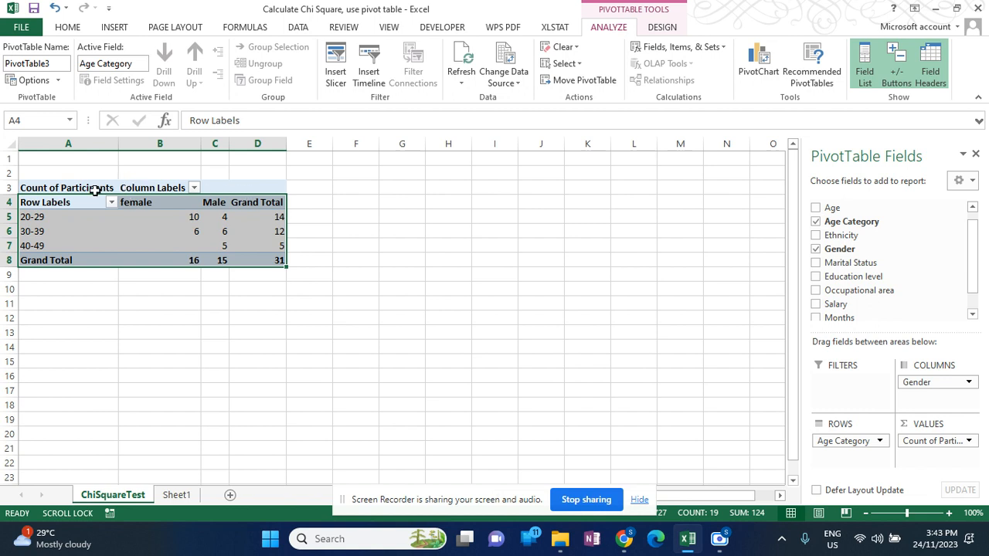
pyautogui.rightClick(151, 206)
pyautogui.click(183, 214)
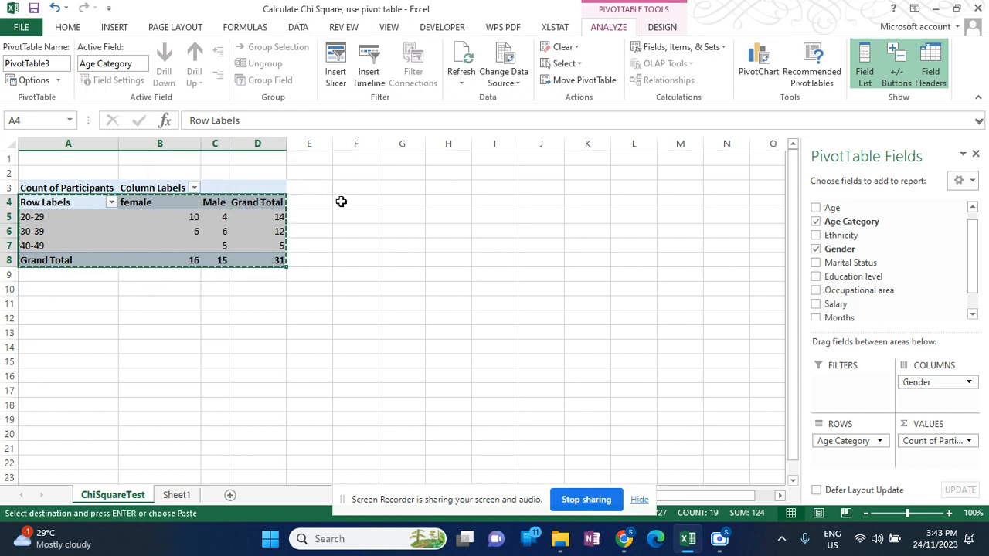
pyautogui.rightClick(341, 201)
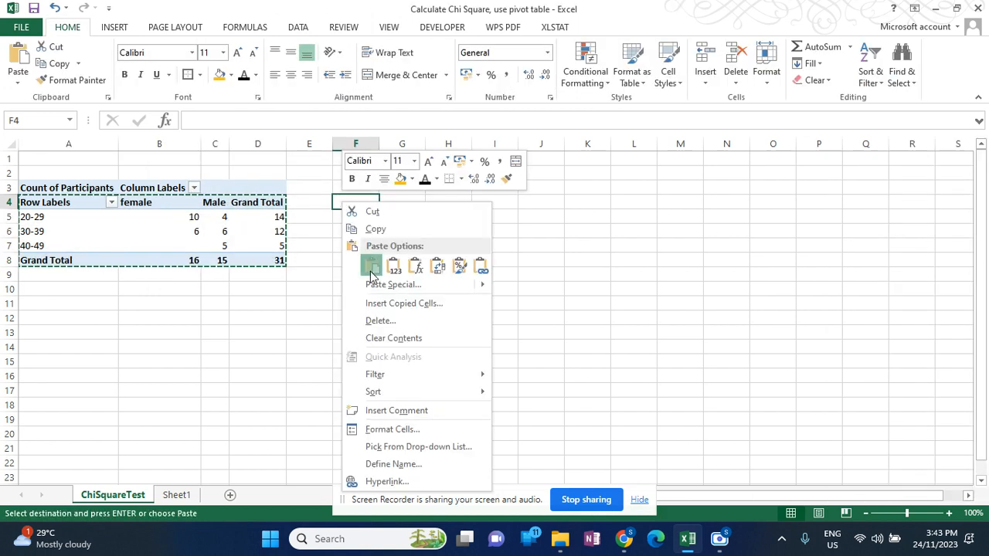
pyautogui.click(370, 262)
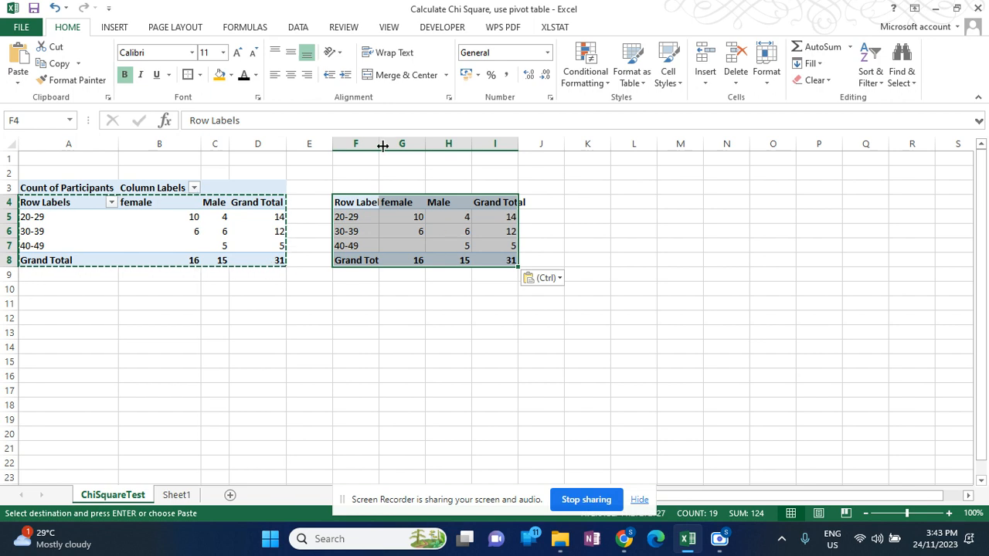
# Step: Widen columns F and I so the pasted table's Row Labels and Grand Total headings fit
pyautogui.moveTo(378, 144); pyautogui.dragTo(403, 143)
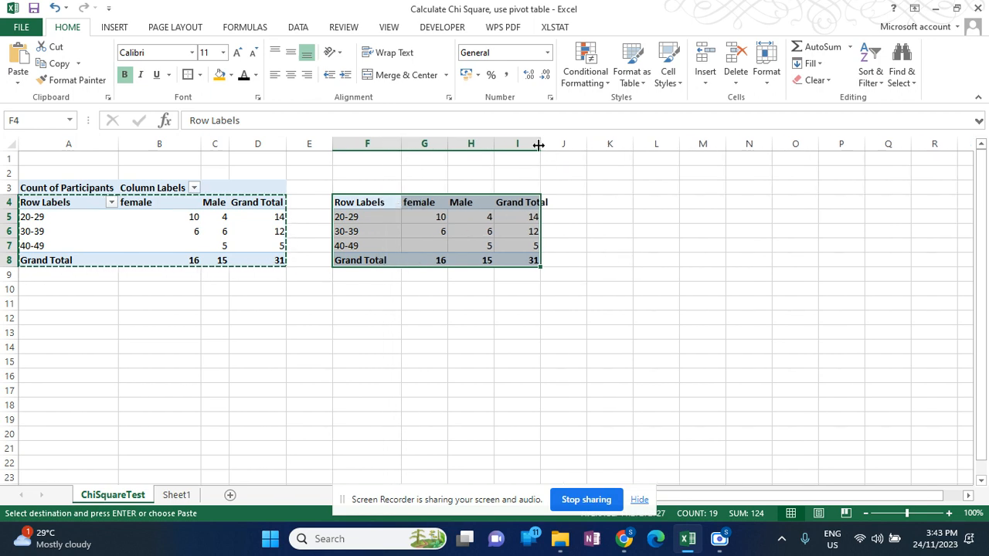
pyautogui.moveTo(539, 145); pyautogui.dragTo(560, 146)
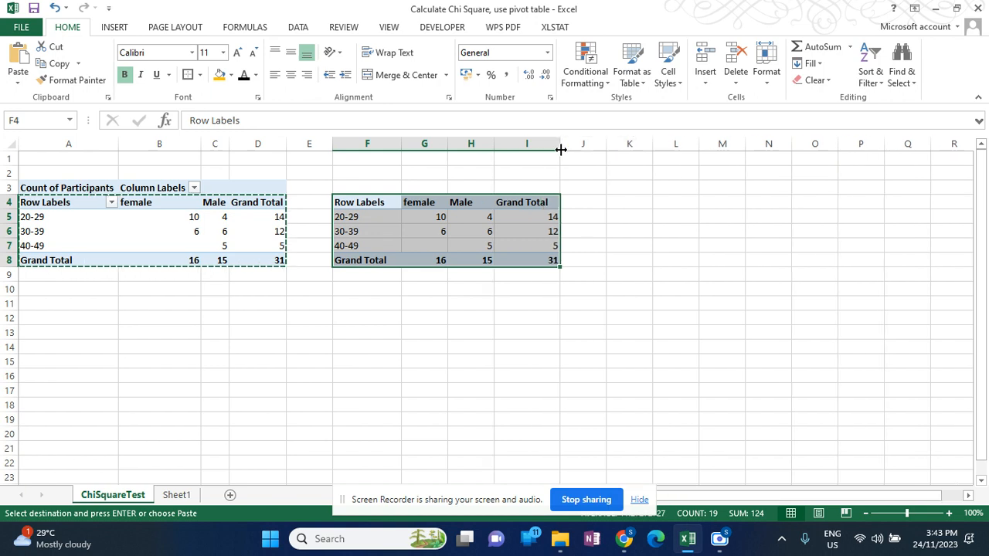
# Step: Compare the 20-29 female count in the PivotTable with the same cell in the pasted table
pyautogui.click(435, 214)
pyautogui.click(143, 223)
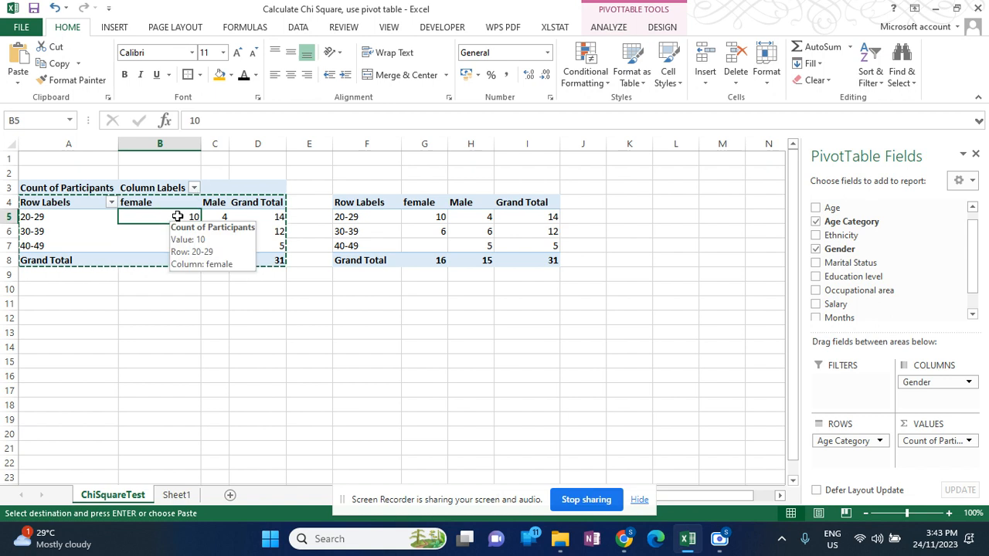
pyautogui.click(440, 220)
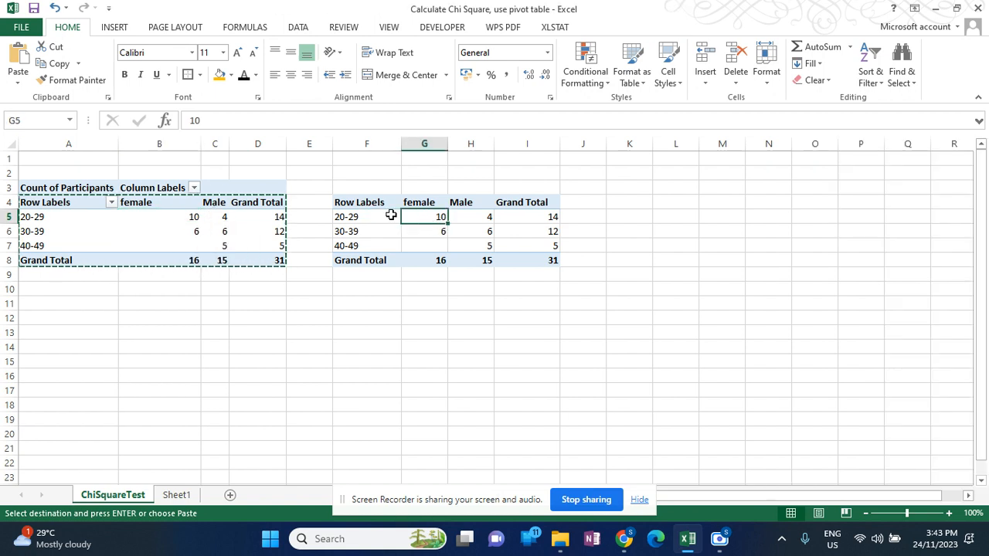
pyautogui.click(184, 214)
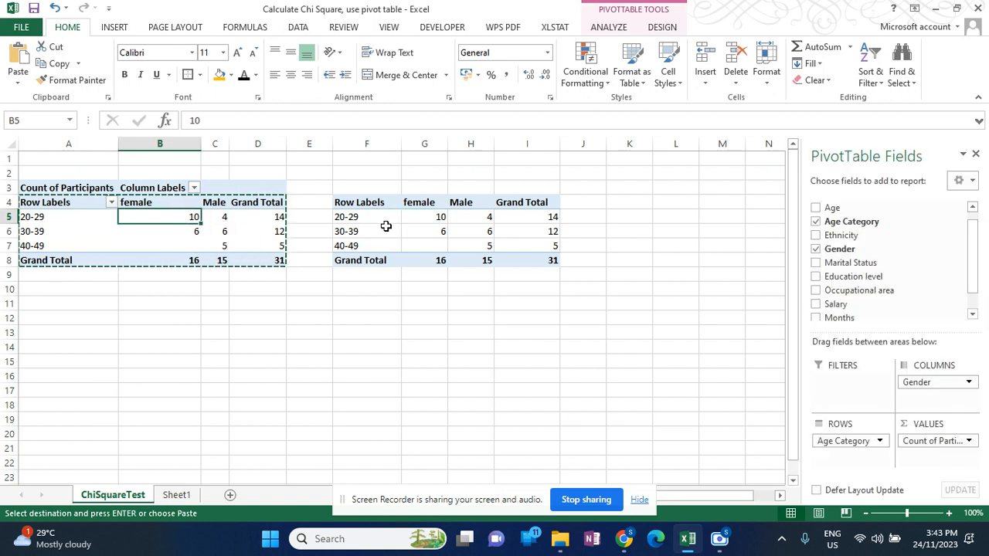
pyautogui.click(435, 219)
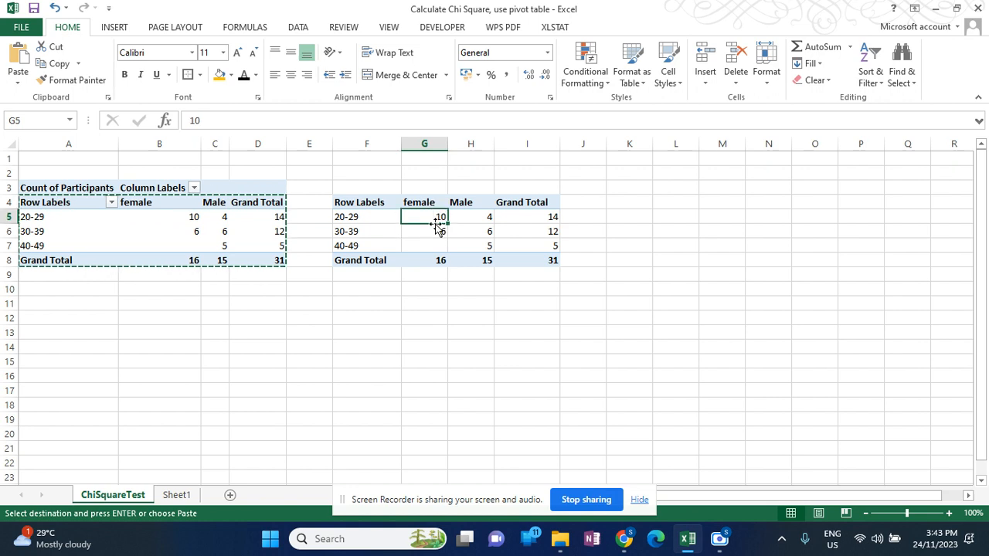
# Step: Copy the pasted table F4:I8 and paste it with its formatting at cell F11
pyautogui.moveTo(338, 203); pyautogui.dragTo(540, 258)
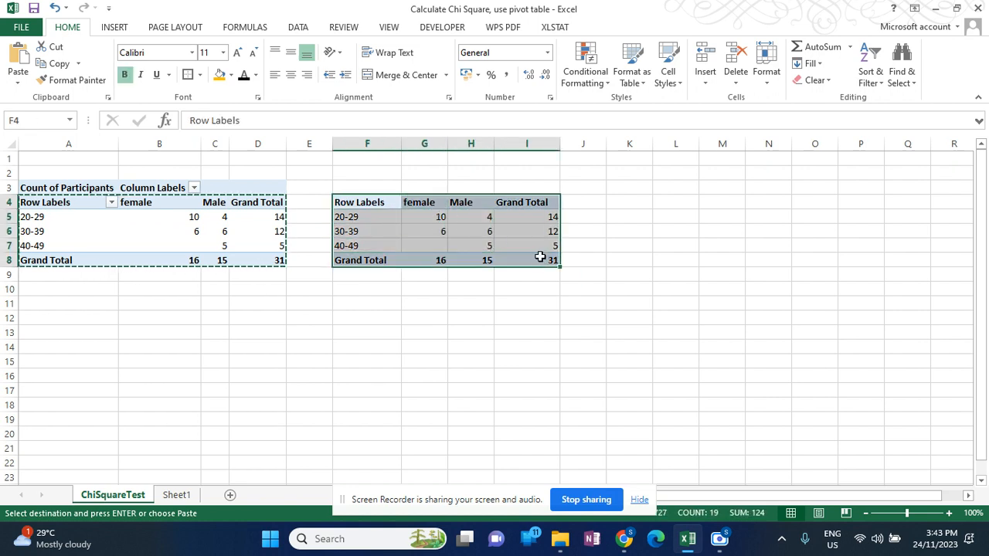
pyautogui.rightClick(372, 202)
pyautogui.click(402, 226)
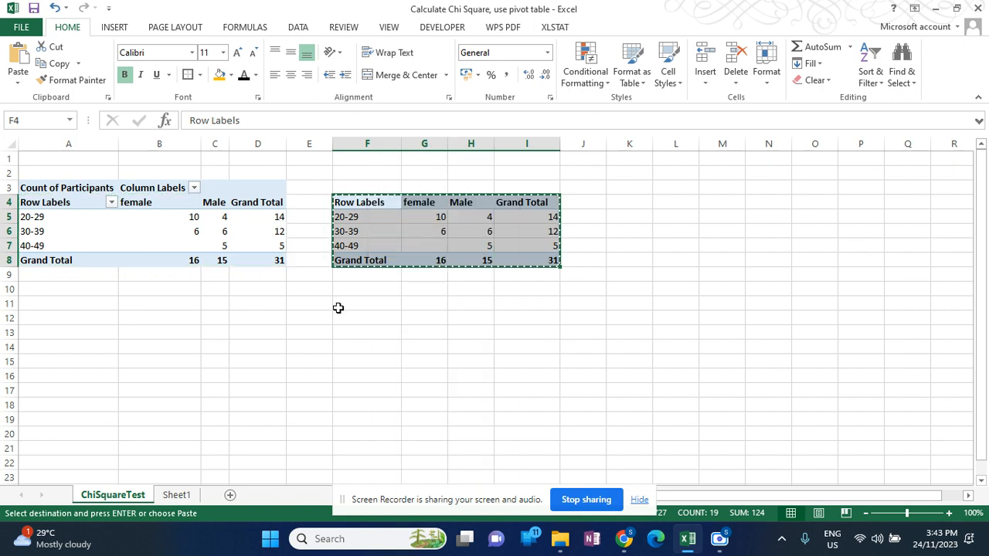
pyautogui.click(341, 306)
pyautogui.rightClick(341, 307)
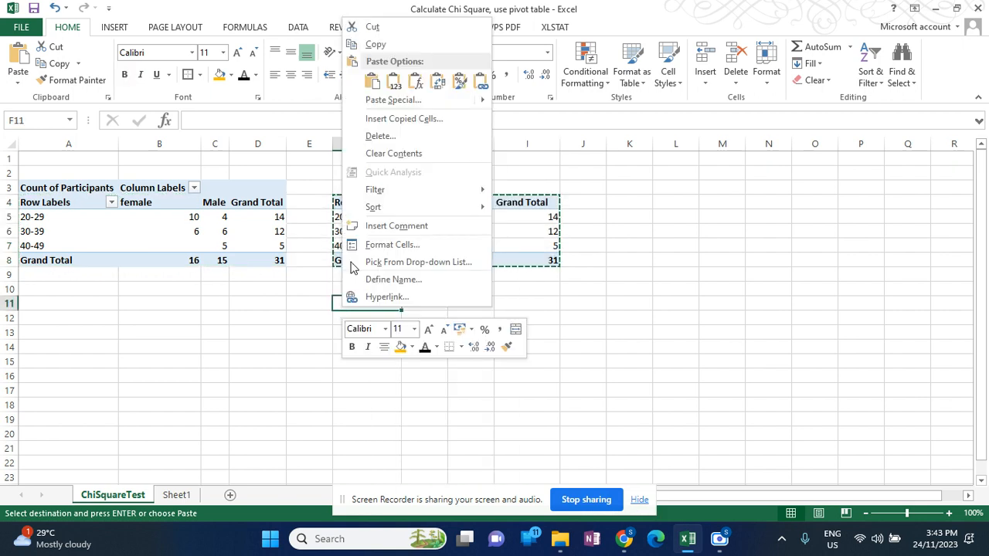
pyautogui.click(369, 80)
# Step: Clear all counts and totals in G12:I15 of the lower table, keeping its row and column labels
pyautogui.click(362, 318)
pyautogui.moveTo(421, 317); pyautogui.dragTo(523, 353)
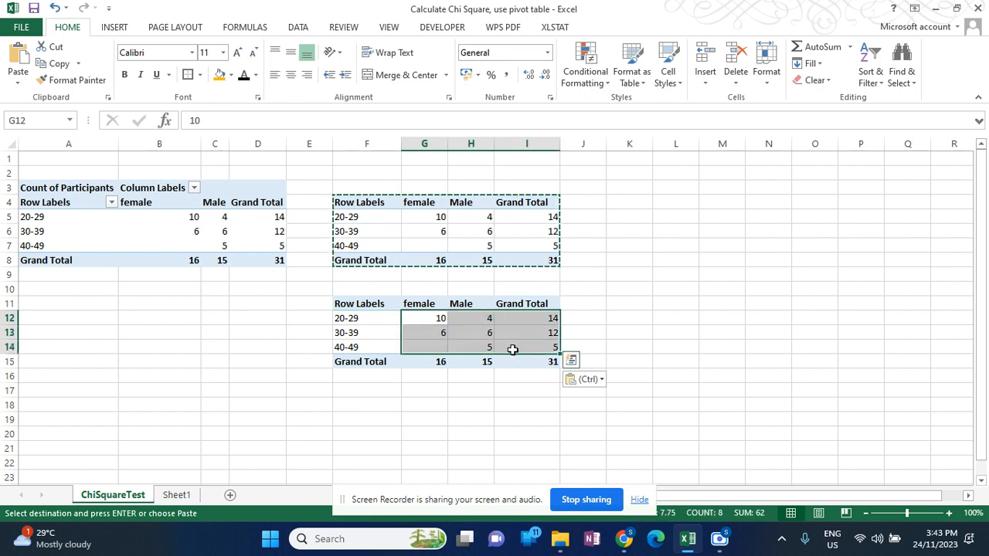
pyautogui.click(514, 349)
pyautogui.moveTo(415, 317); pyautogui.dragTo(533, 361)
pyautogui.press('Delete')
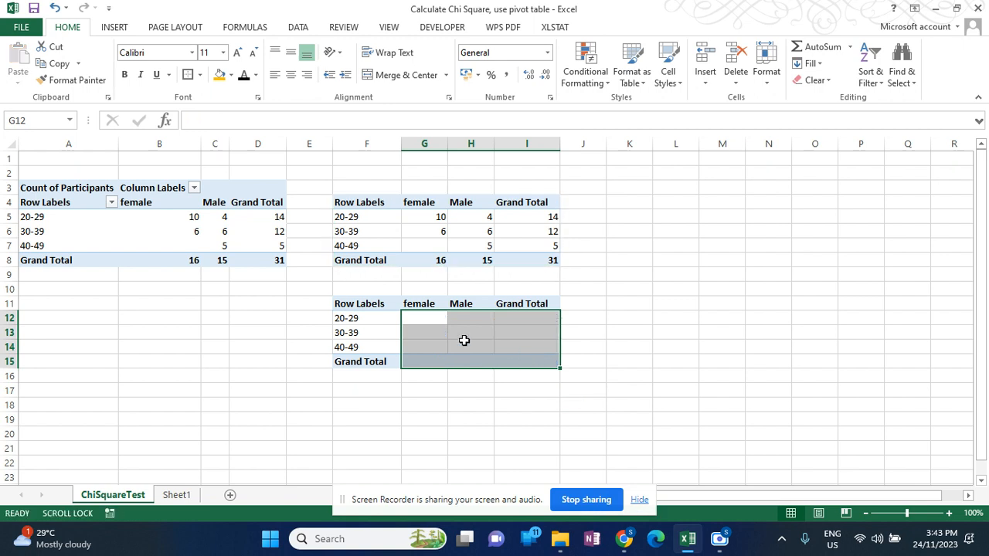
pyautogui.click(465, 344)
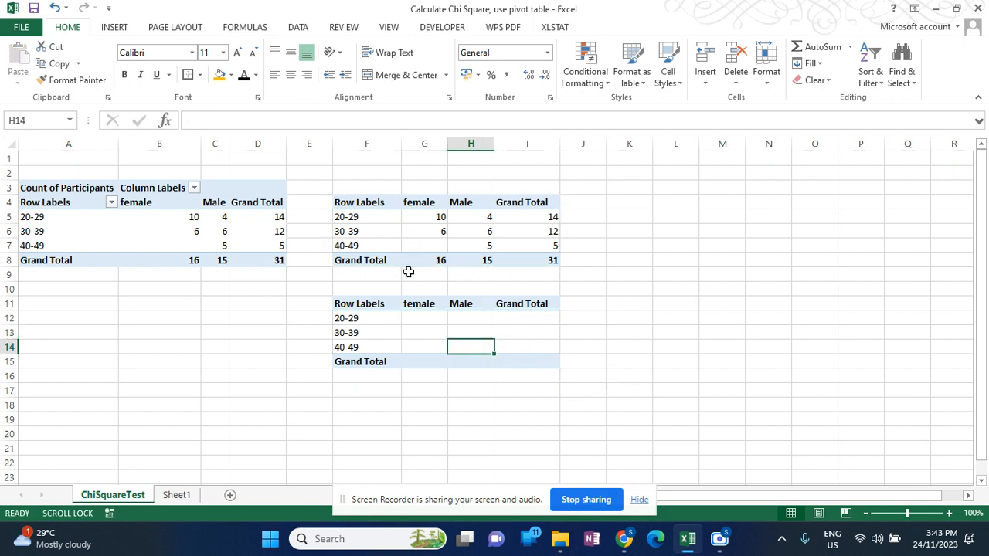
# Step: Title the upper table "Observed values" in F3 and the lower table "Expected values" in F10
pyautogui.click(350, 185)
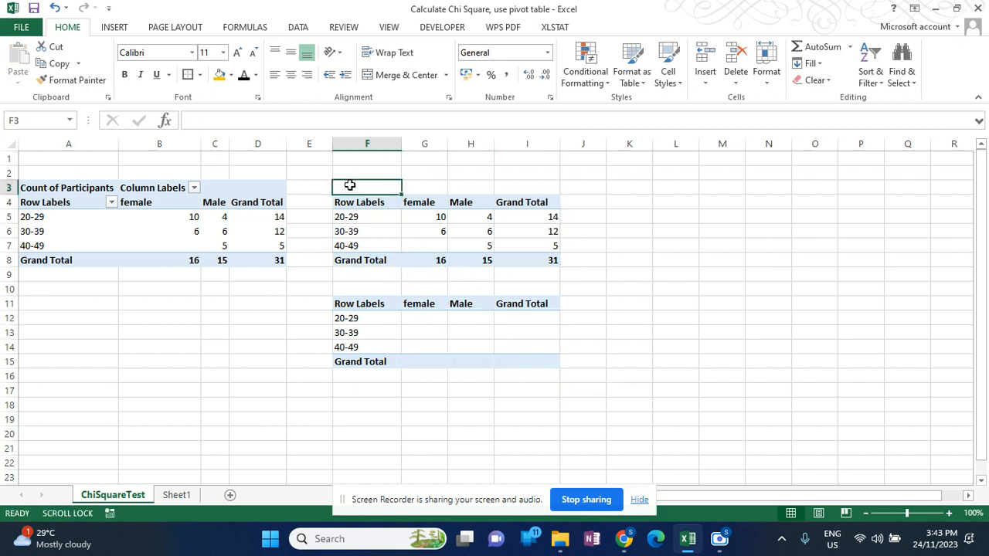
pyautogui.write('Observe')
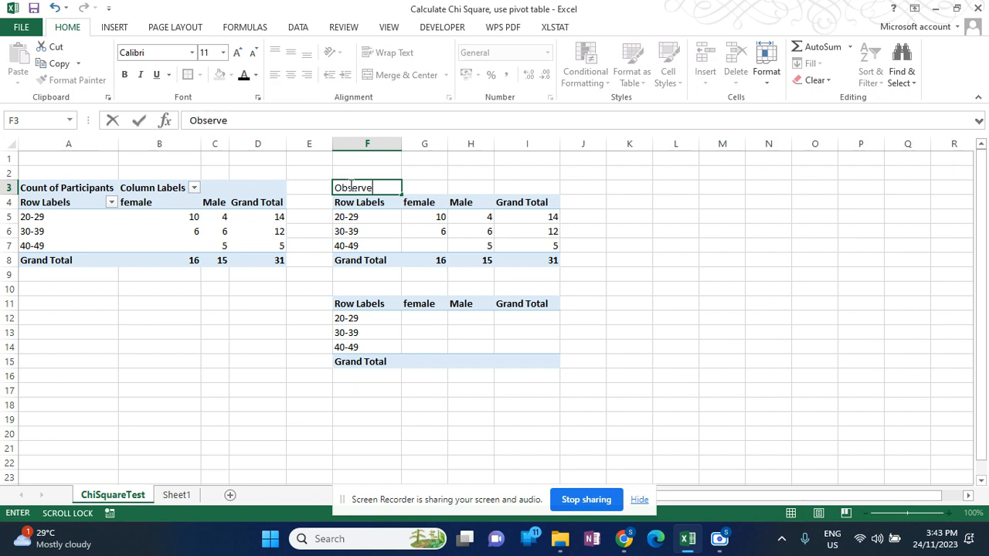
pyautogui.write('d values')
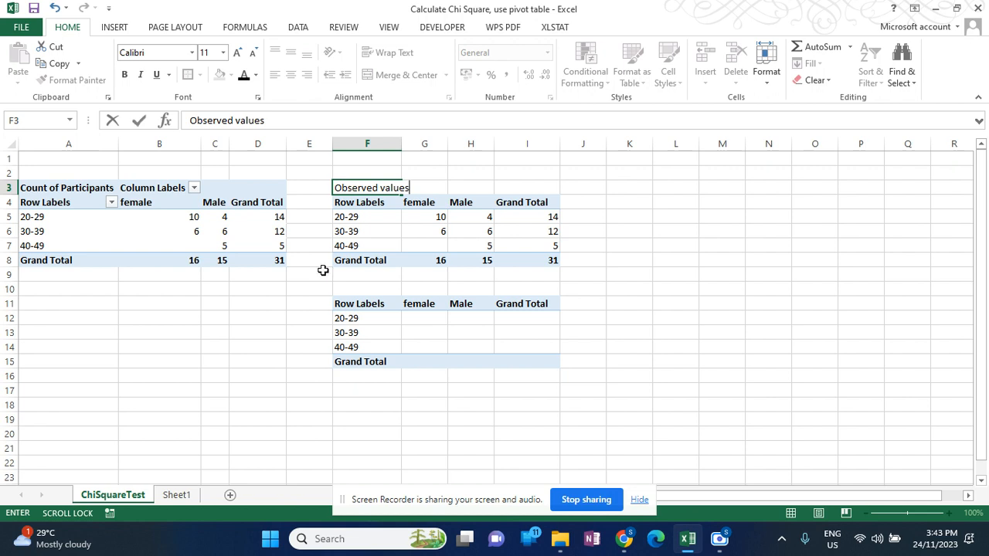
pyautogui.click(379, 293)
pyautogui.write('E')
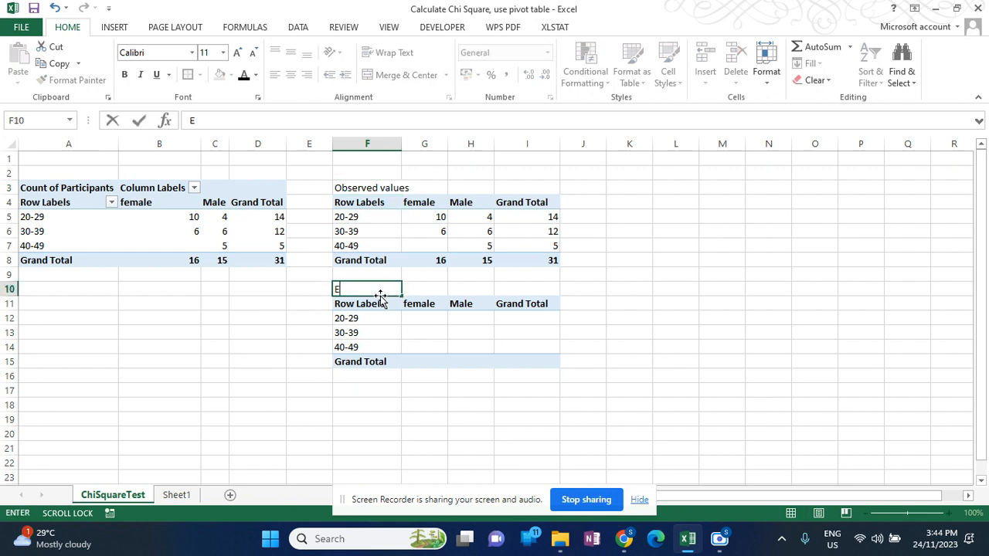
pyautogui.write('xpected valu')
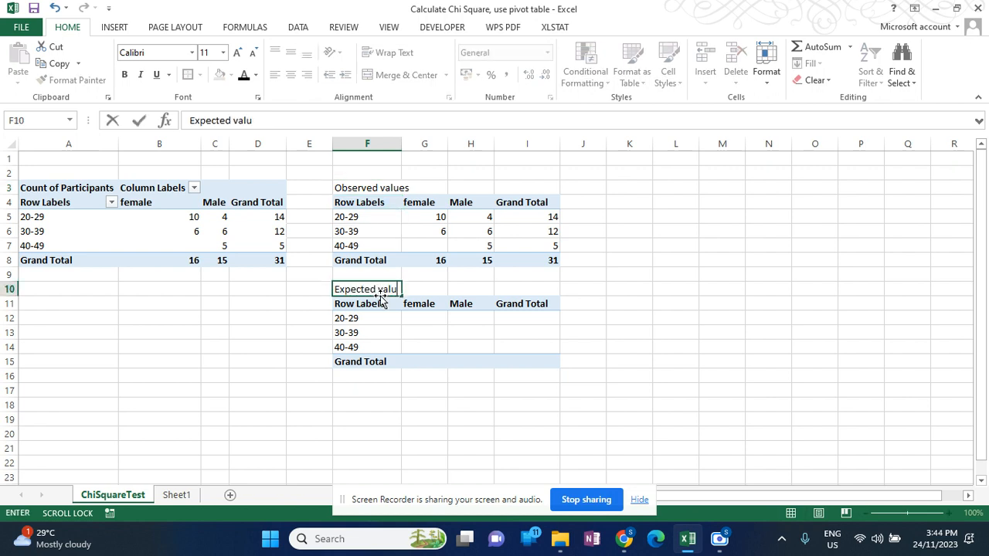
pyautogui.write('es')
pyautogui.click(350, 321)
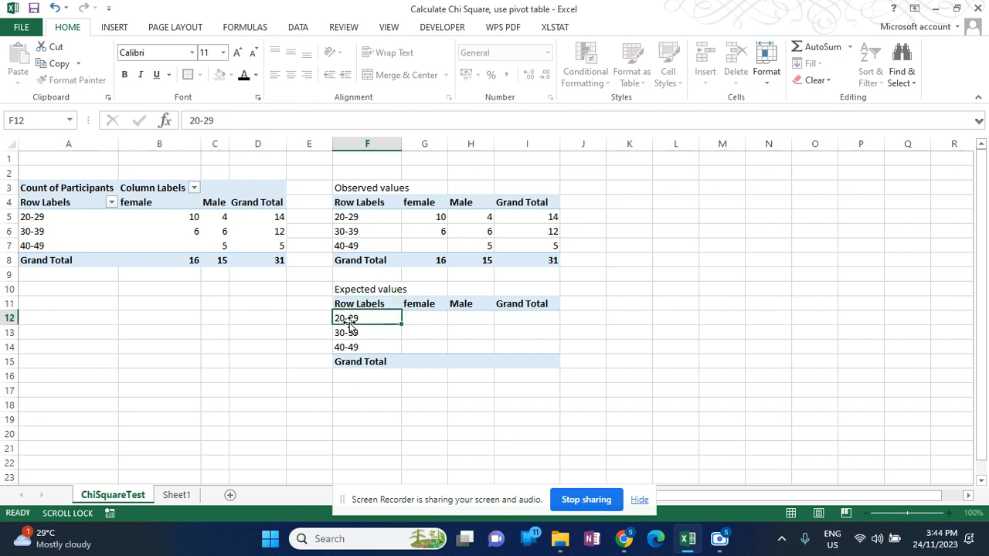
# Step: Examine the 20-29 female cell in the PivotTable, the observed values table and the expected values table
pyautogui.click(412, 318)
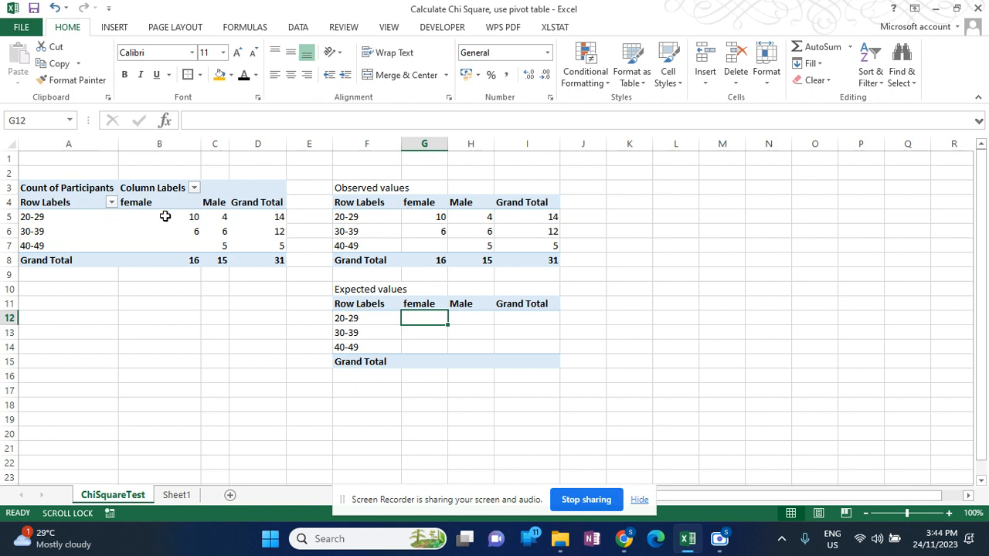
pyautogui.moveTo(165, 217)
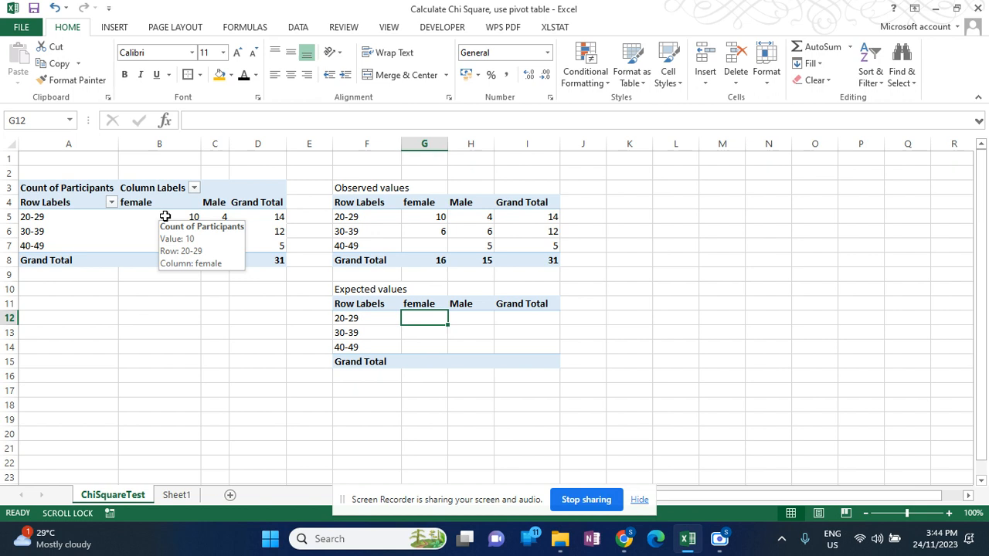
pyautogui.click(165, 216)
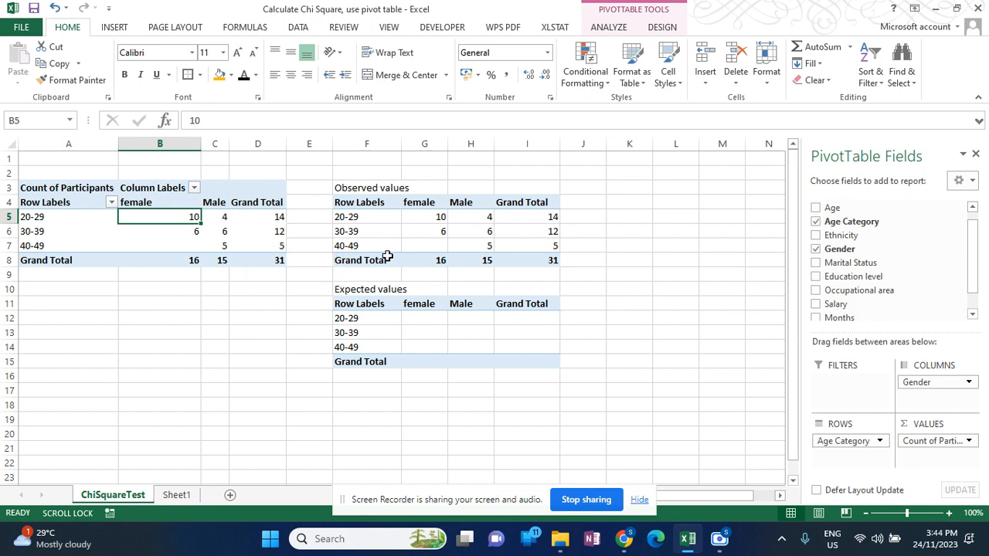
pyautogui.click(308, 259)
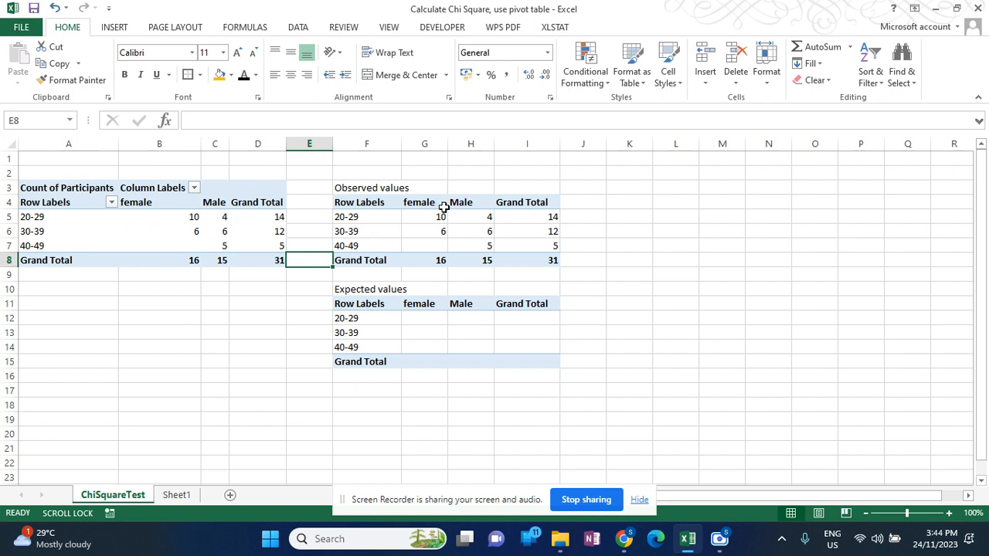
pyautogui.click(417, 233)
pyautogui.click(420, 323)
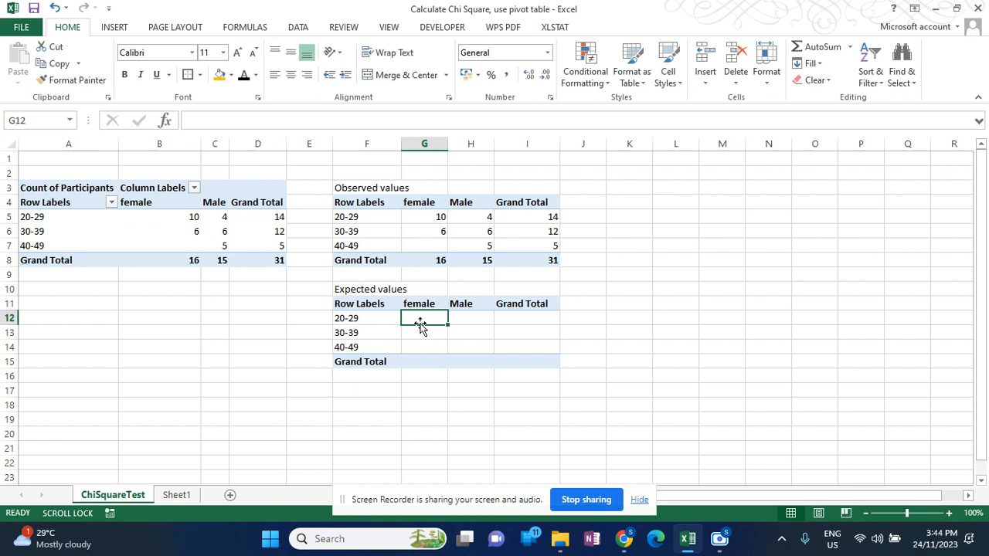
pyautogui.click(433, 221)
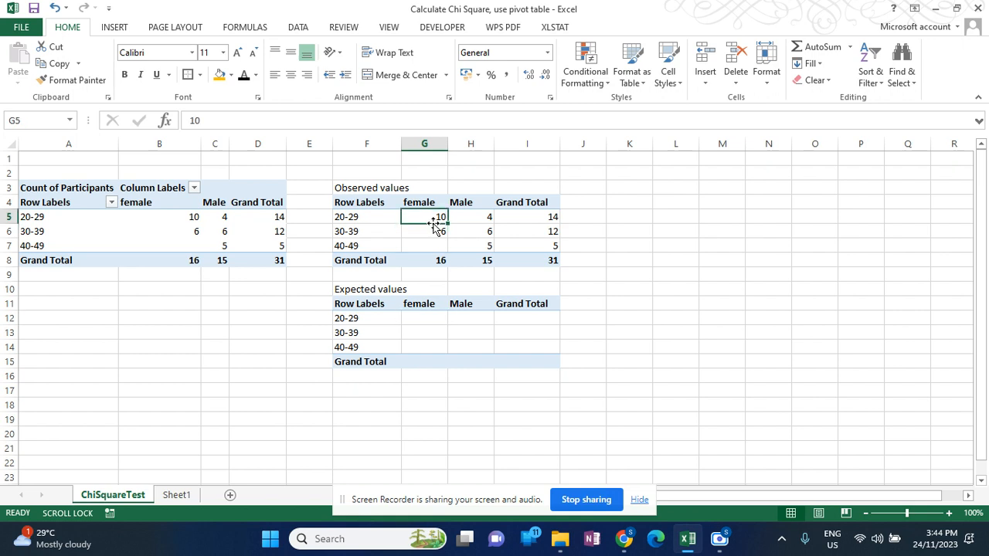
pyautogui.click(414, 320)
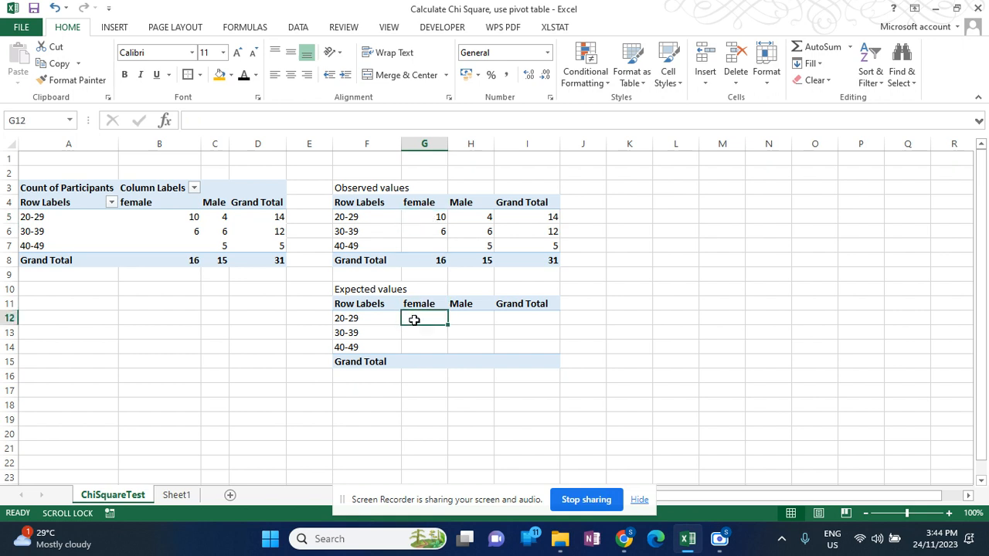
pyautogui.write('=')
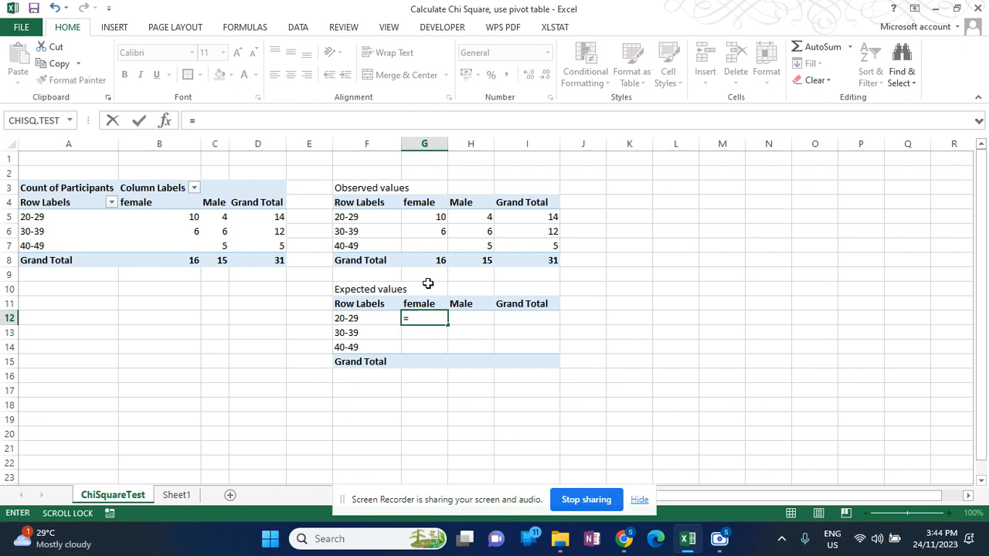
pyautogui.press('Escape')
pyautogui.click(422, 344)
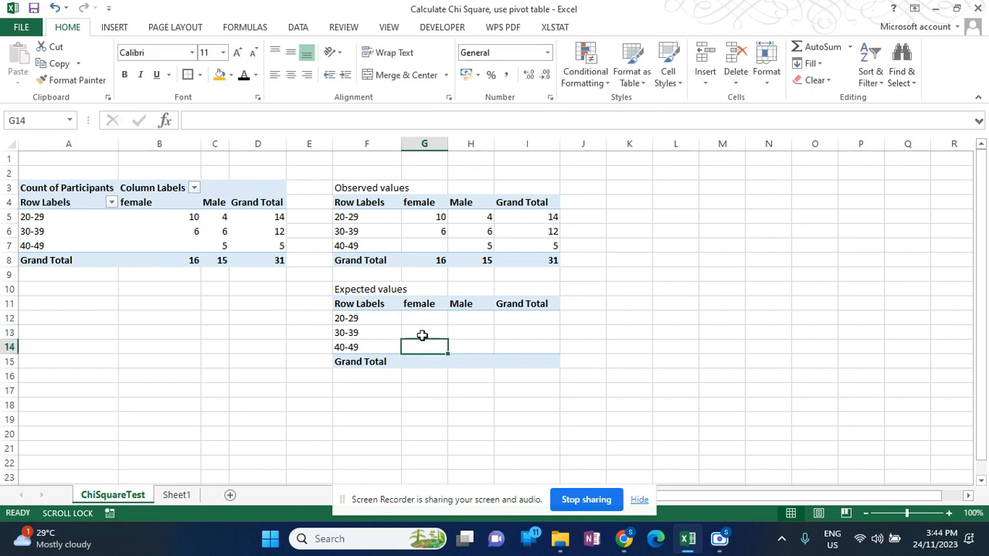
# Step: Highlight expected-value cell G12 and the observed totals in I5, G8 and I8 with the orange fill colour
pyautogui.click(422, 318)
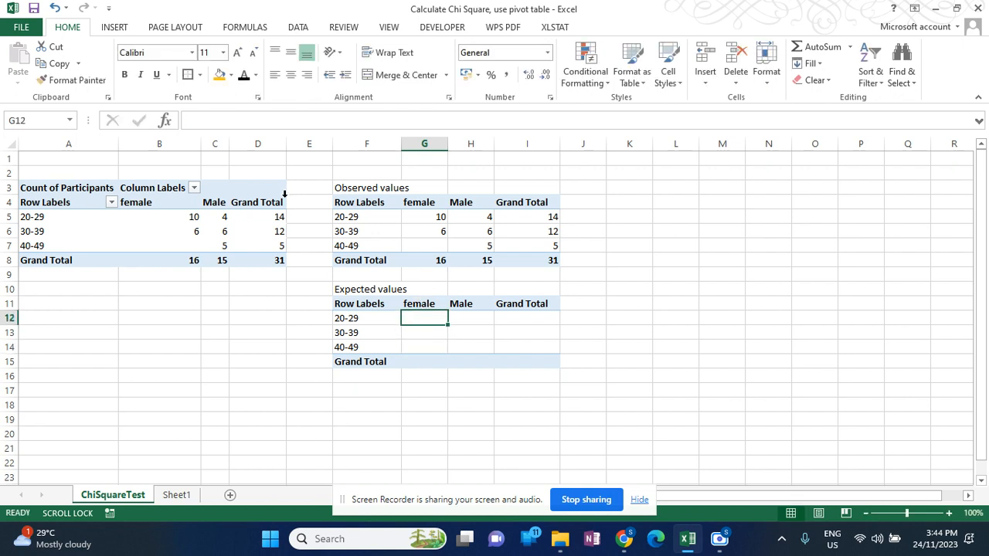
pyautogui.click(220, 75)
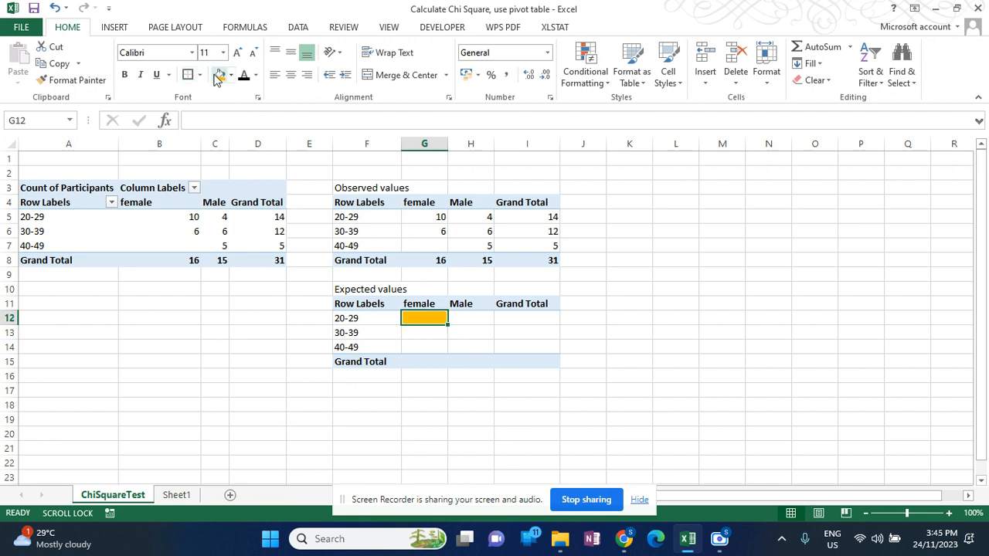
pyautogui.click(545, 216)
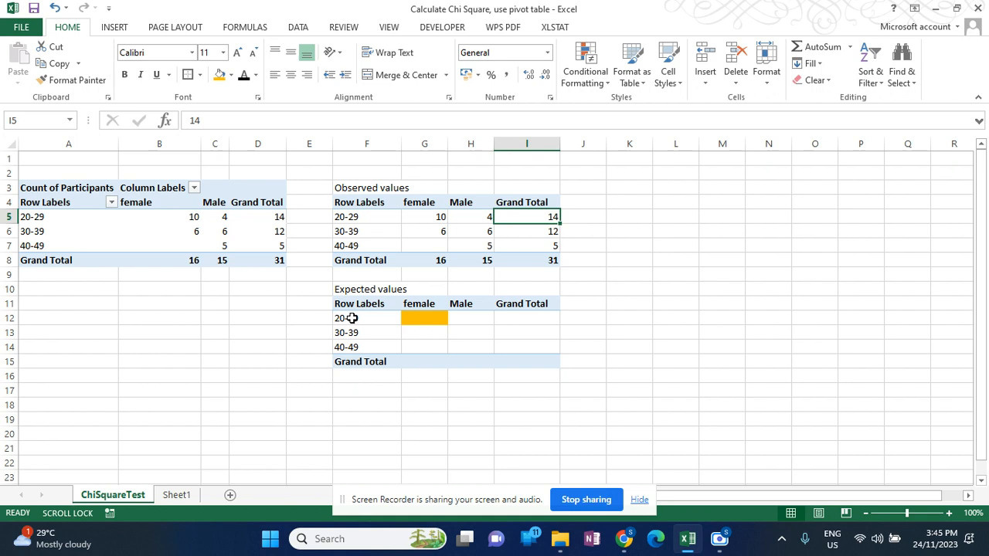
pyautogui.click(425, 316)
pyautogui.click(531, 217)
pyautogui.click(219, 75)
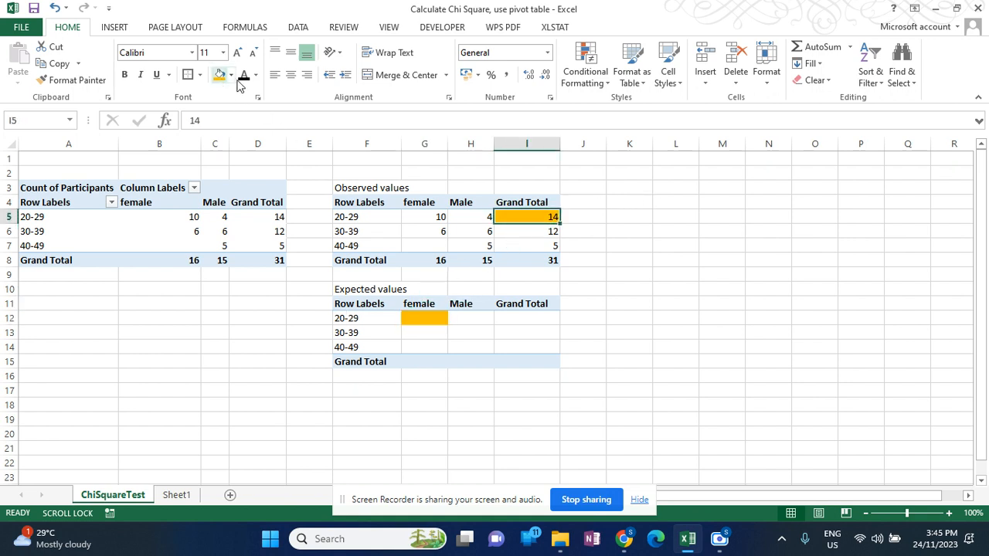
pyautogui.click(438, 260)
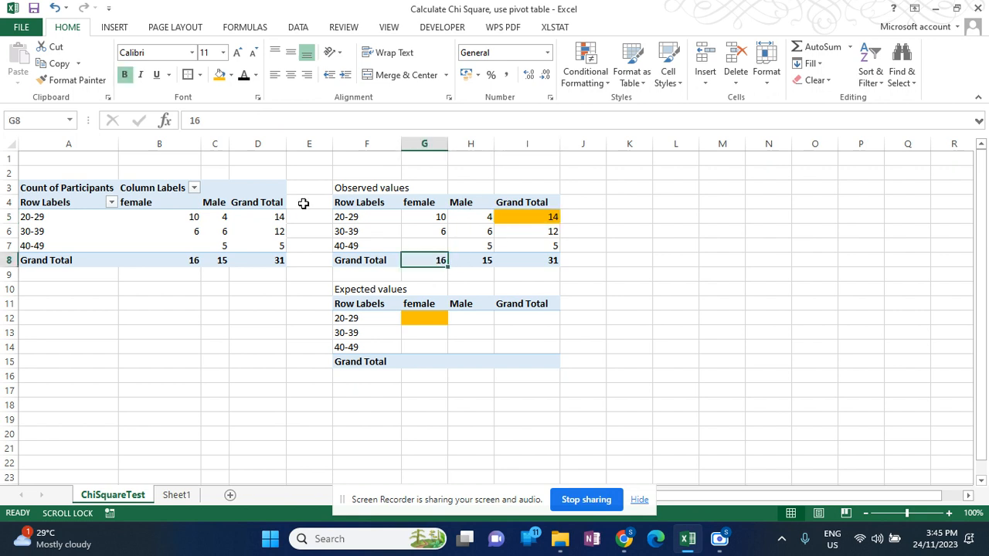
pyautogui.click(219, 75)
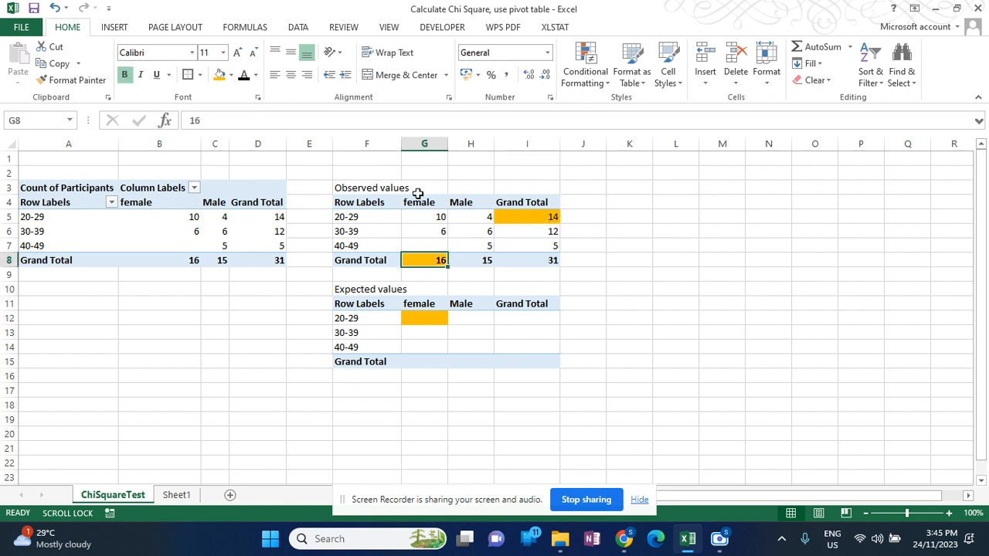
pyautogui.click(548, 258)
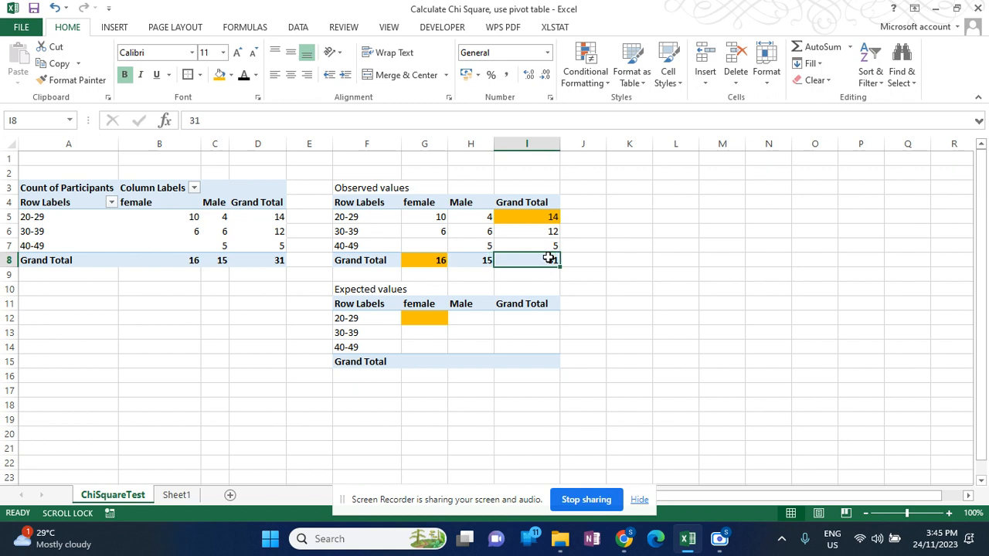
pyautogui.click(219, 75)
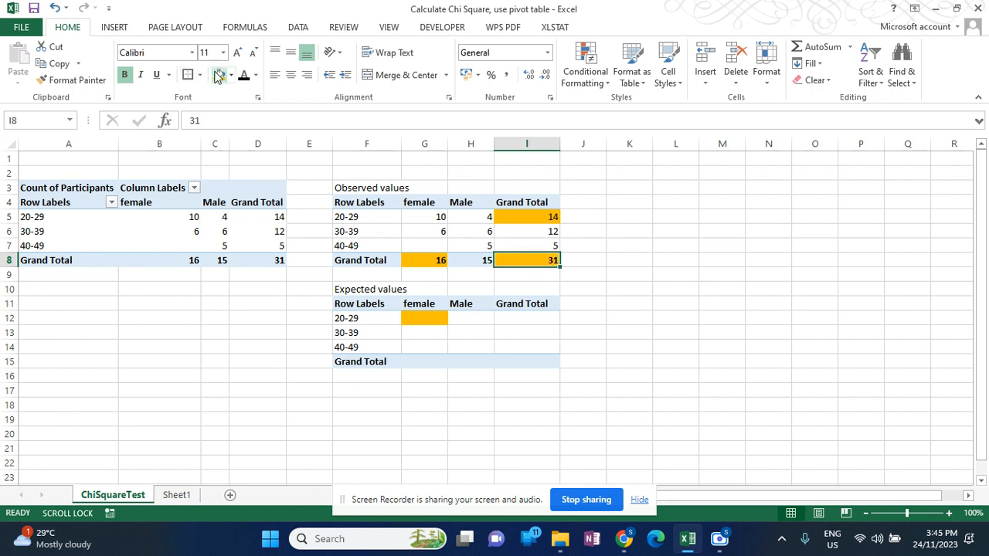
# Step: Enter the formula =I5*G8/I8 in G12 to calculate the expected value for females aged 20-29
pyautogui.doubleClick(422, 318)
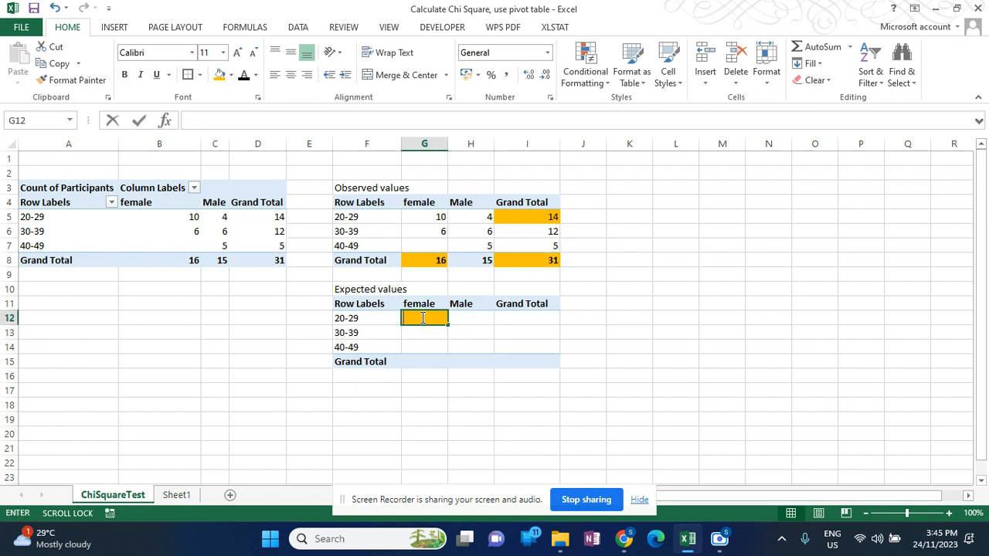
pyautogui.write('=')
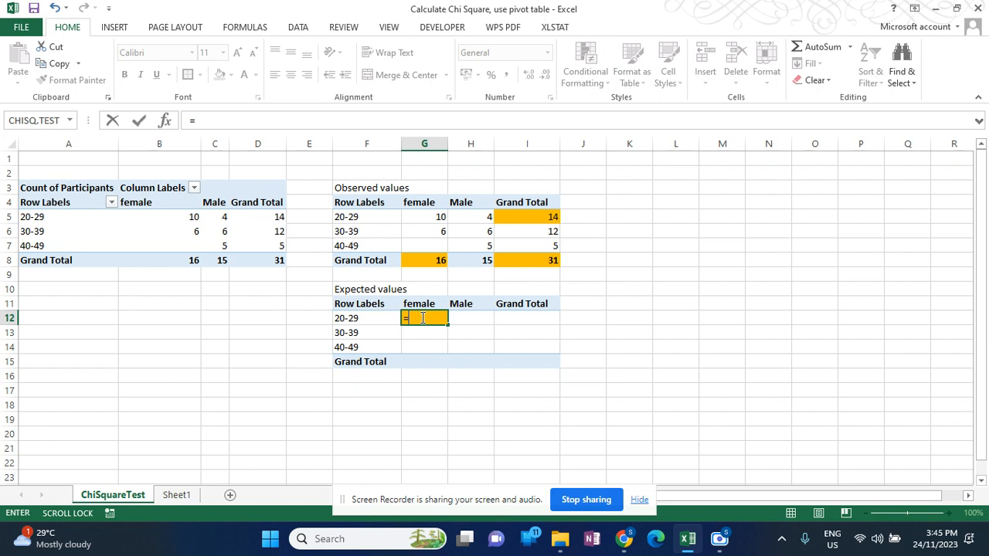
pyautogui.click(528, 215)
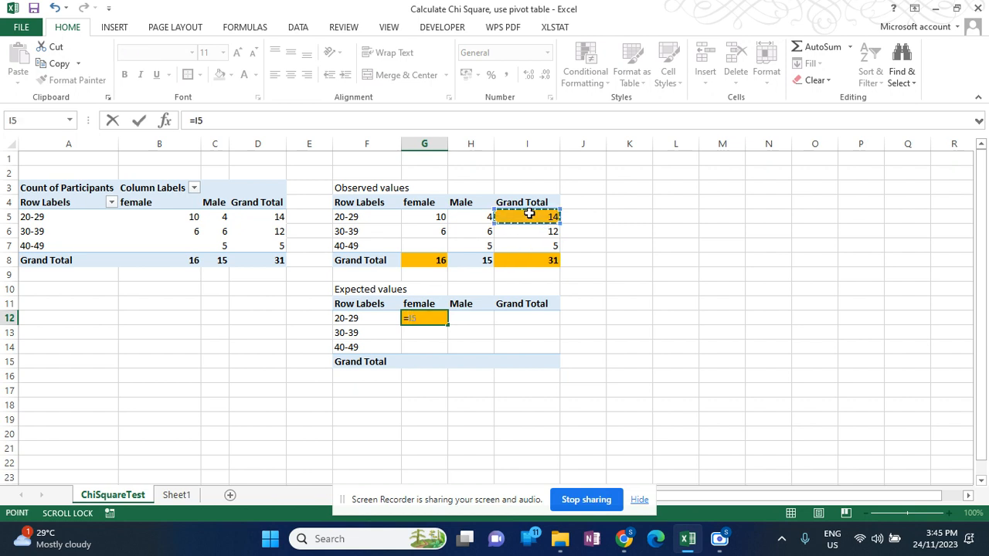
pyautogui.write('(')
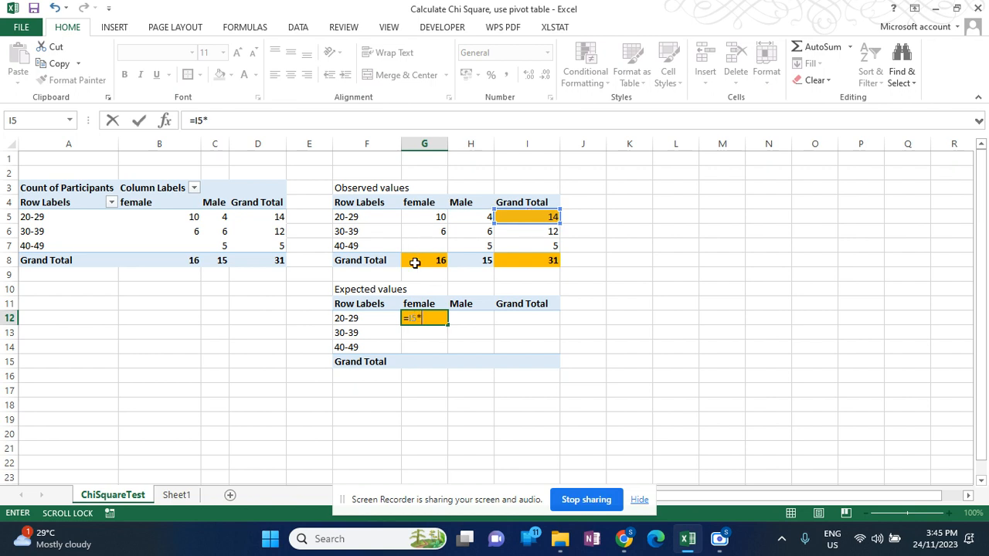
pyautogui.click(415, 263)
pyautogui.write('/')
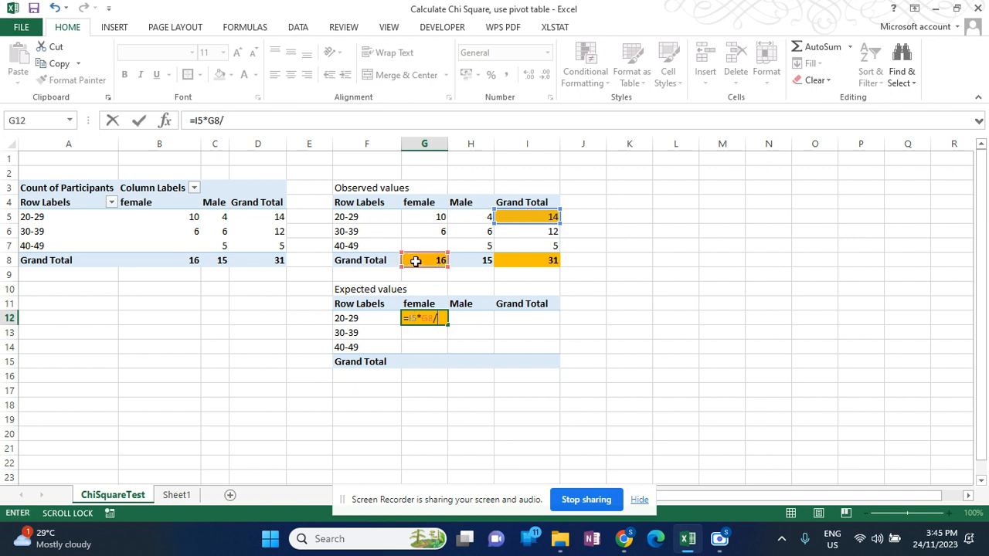
pyautogui.click(522, 261)
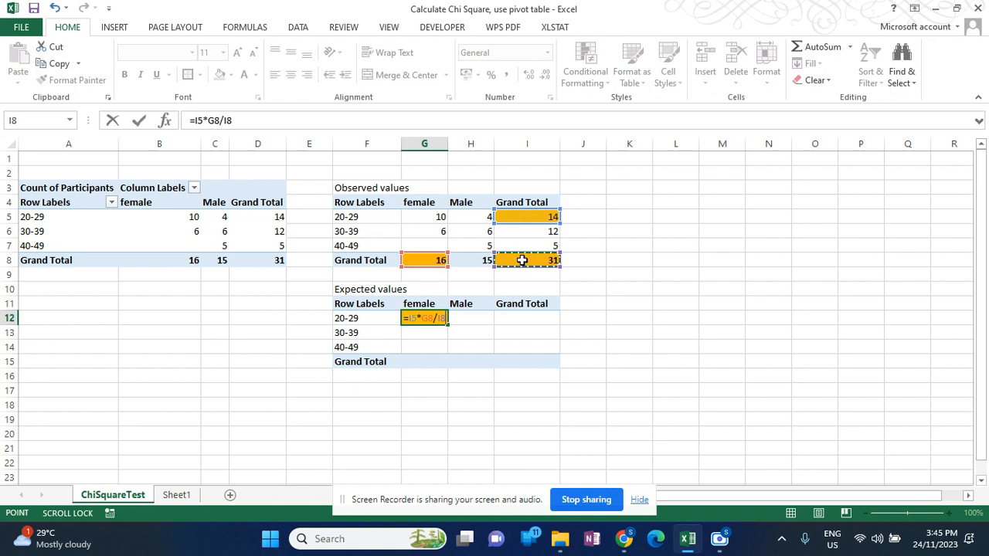
pyautogui.press('Return')
# Step: Lock the row references to the female total and overall total in G12, making the formula =I5*G$8/I$8
pyautogui.click(405, 318)
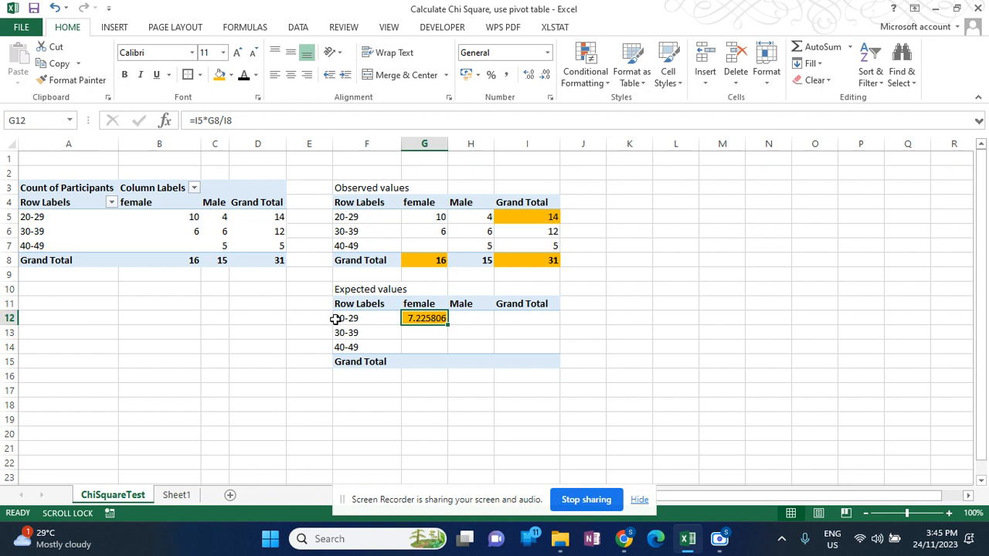
pyautogui.click(419, 332)
pyautogui.click(425, 318)
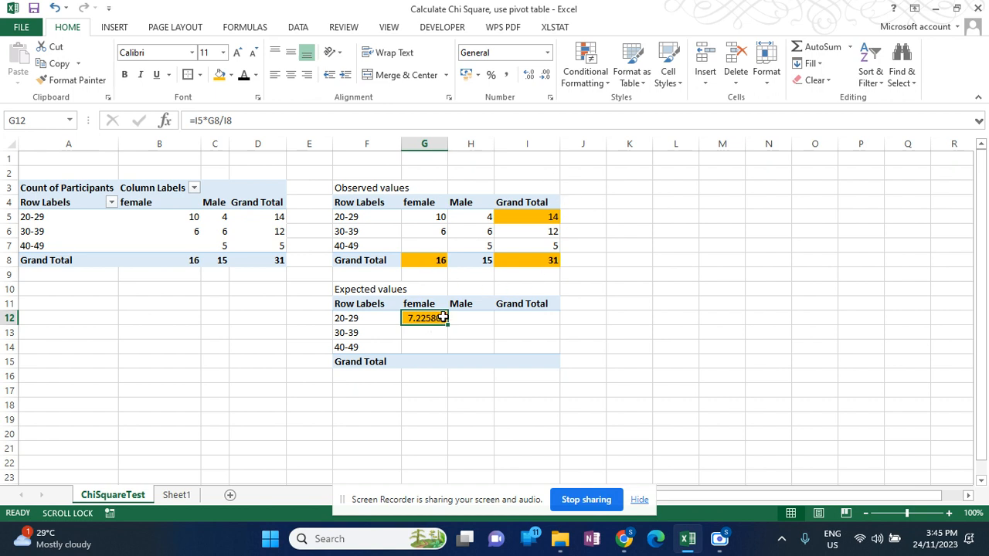
pyautogui.click(208, 120)
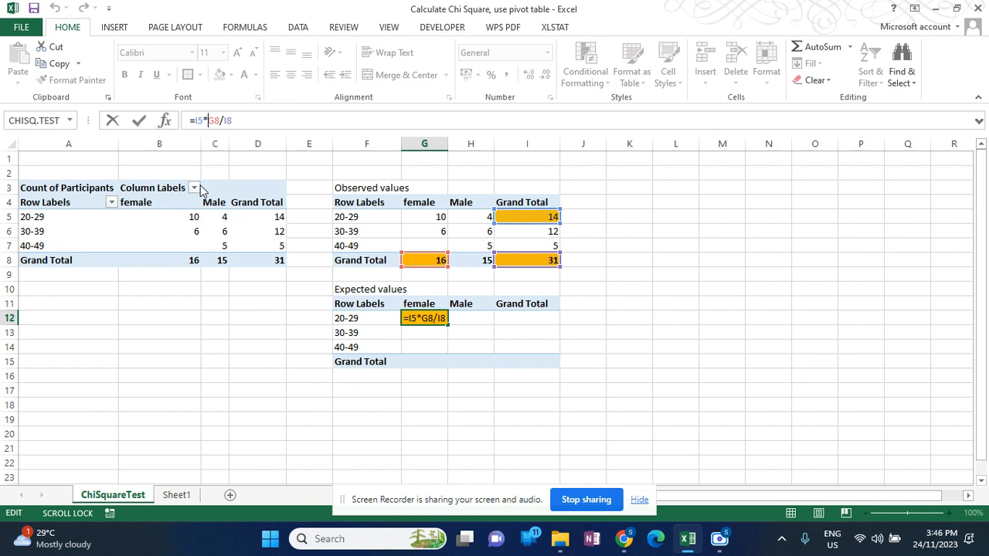
pyautogui.press('F4')
pyautogui.press('F4')
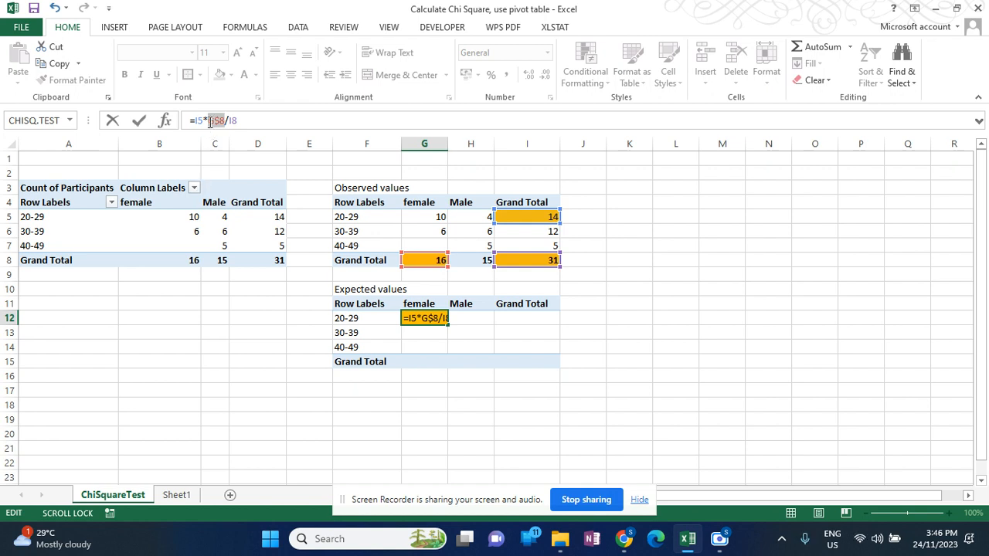
pyautogui.moveTo(208, 121); pyautogui.dragTo(231, 121)
pyautogui.click(230, 122)
pyautogui.press('F4')
pyautogui.press('F4')
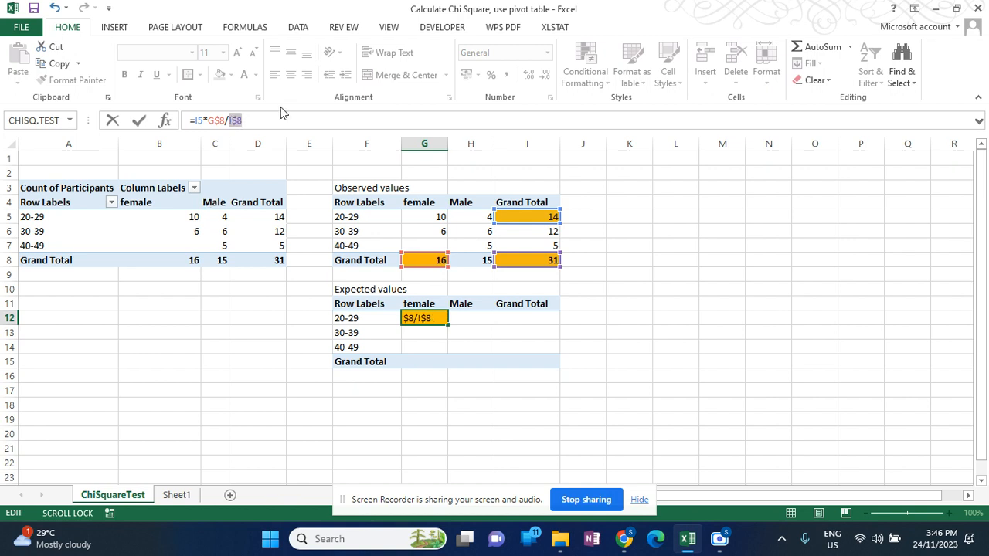
pyautogui.press('Return')
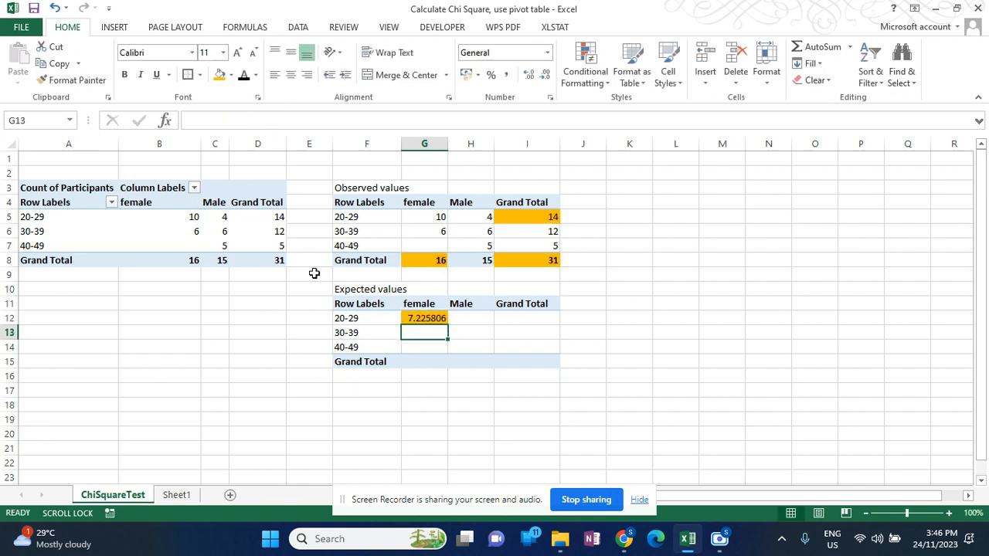
# Step: Fill the expected-value formula from G12 down through G14 and check the cell references in each female row
pyautogui.click(426, 317)
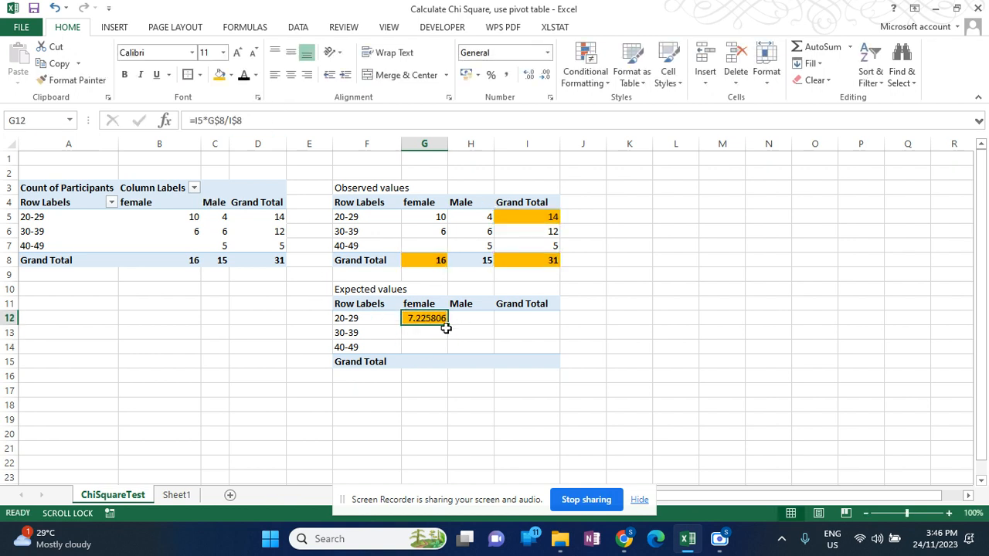
pyautogui.moveTo(449, 327); pyautogui.dragTo(446, 354)
pyautogui.click(431, 333)
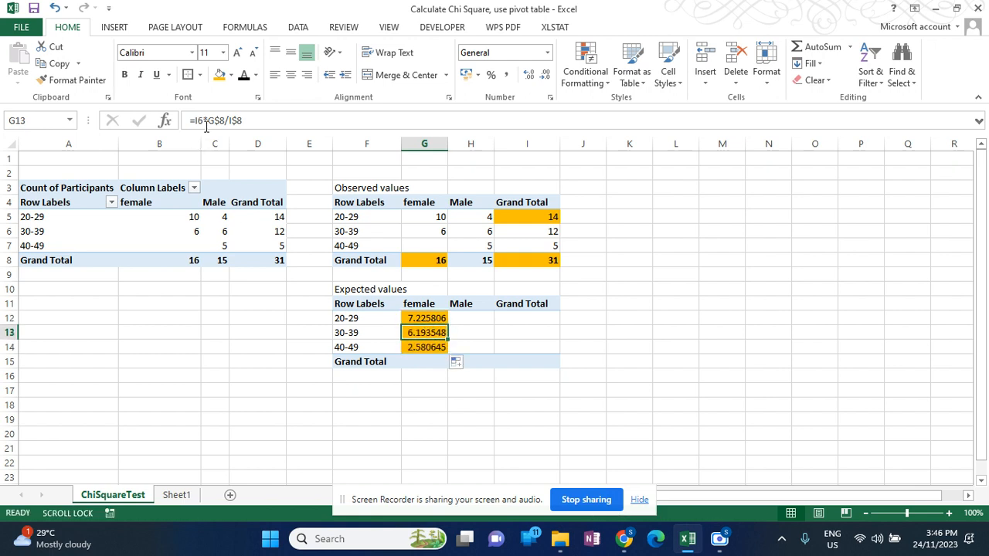
pyautogui.click(437, 318)
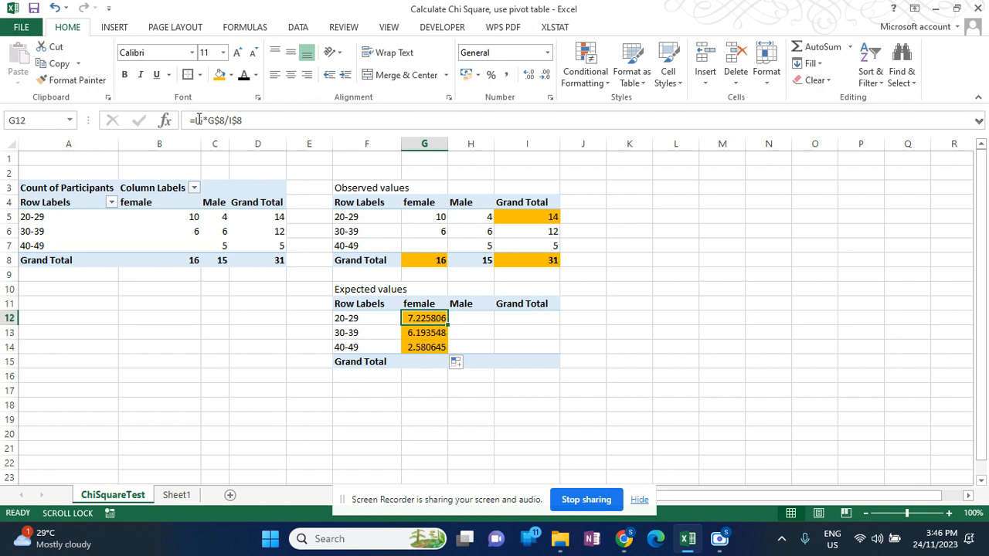
pyautogui.click(422, 332)
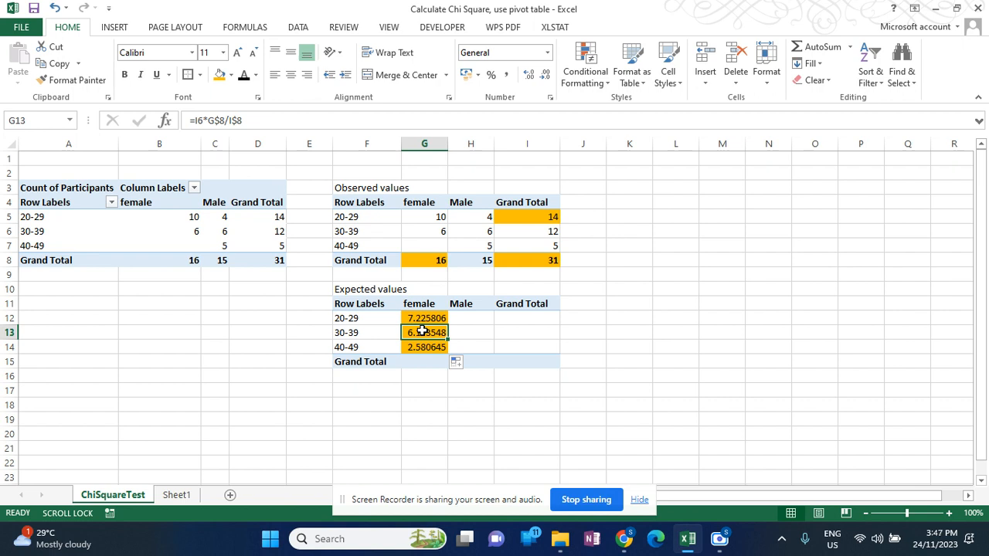
pyautogui.click(424, 317)
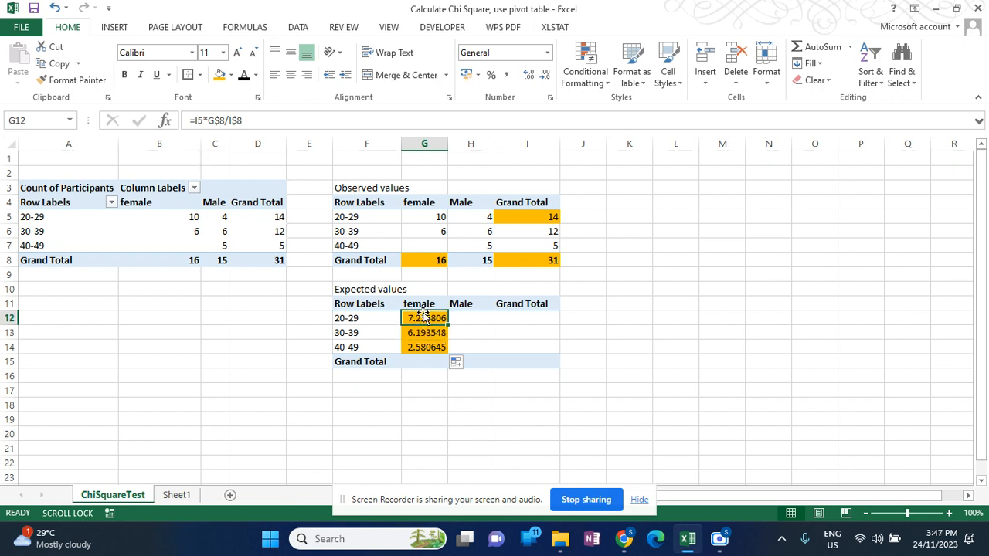
pyautogui.click(424, 332)
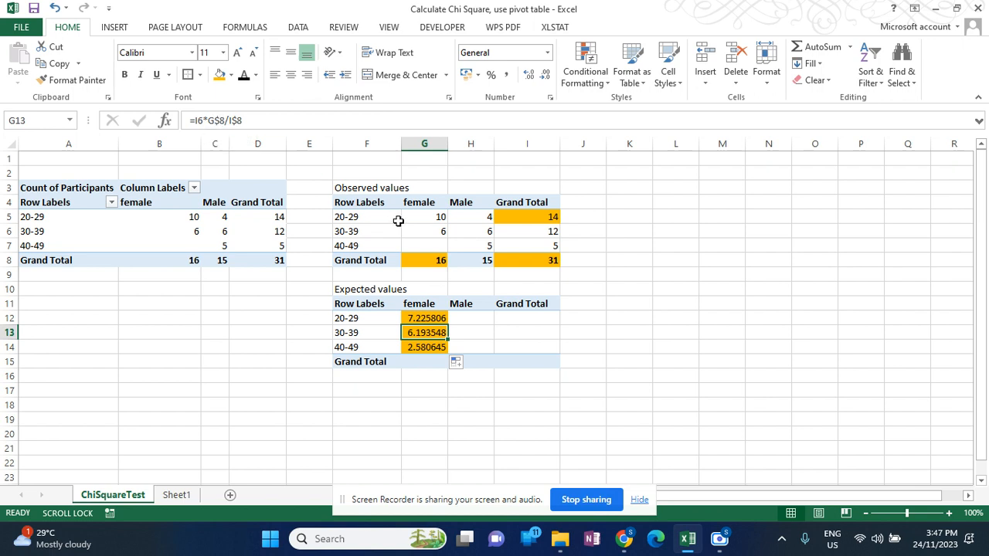
pyautogui.click(426, 350)
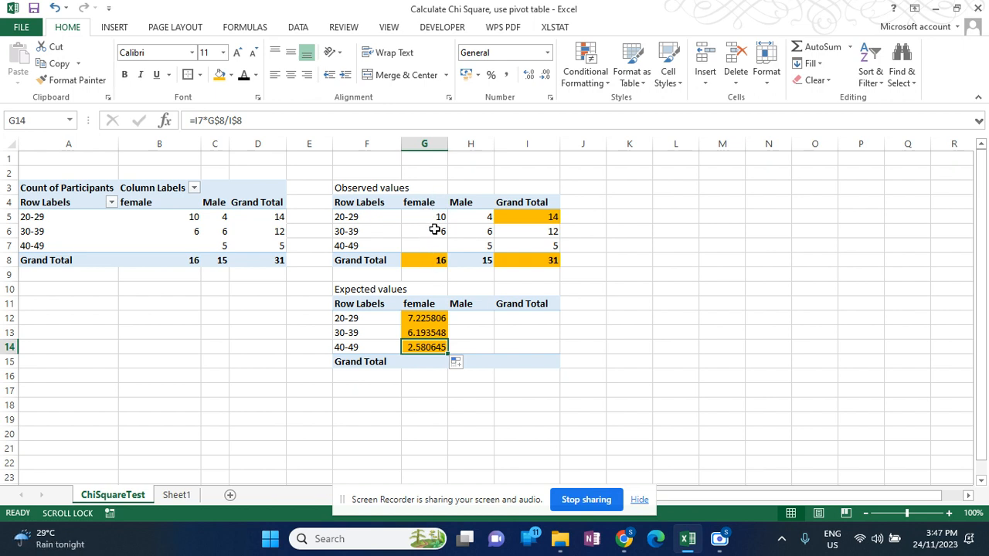
pyautogui.click(468, 319)
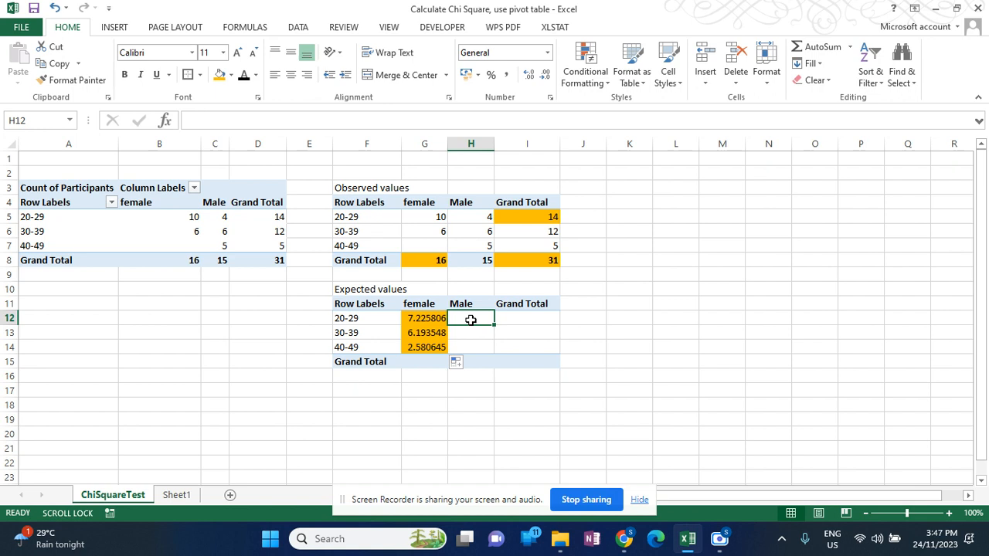
pyautogui.write('=')
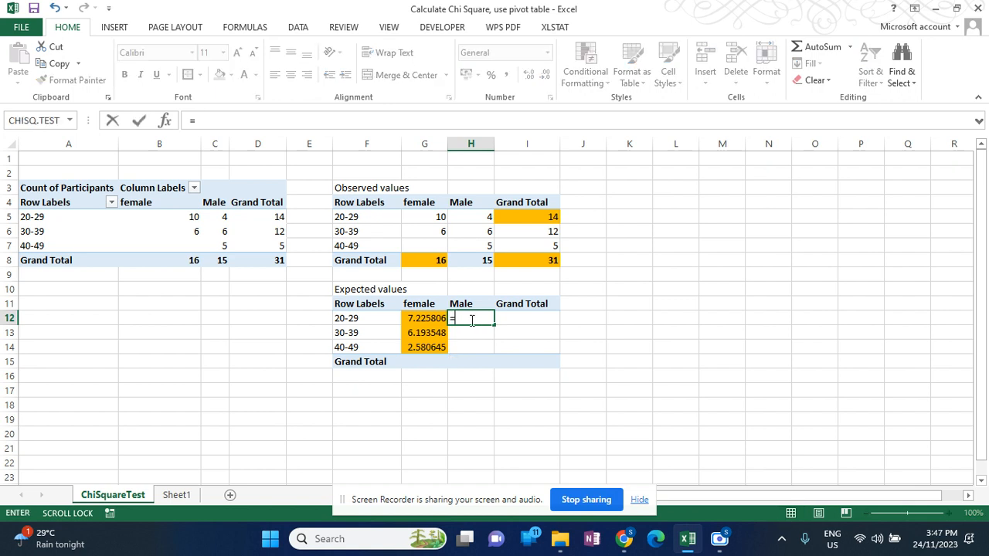
pyautogui.press('Escape')
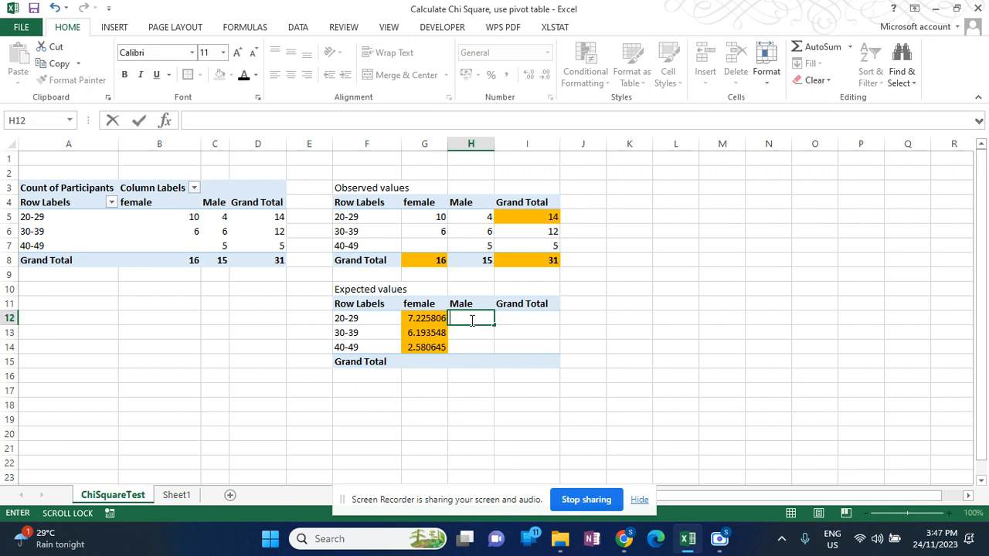
pyautogui.press('Return')
pyautogui.press('Return')
# Step: Highlight expected-value cell H12 and the observed totals in I5, H8 and I8 with a light green fill colour
pyautogui.click(466, 318)
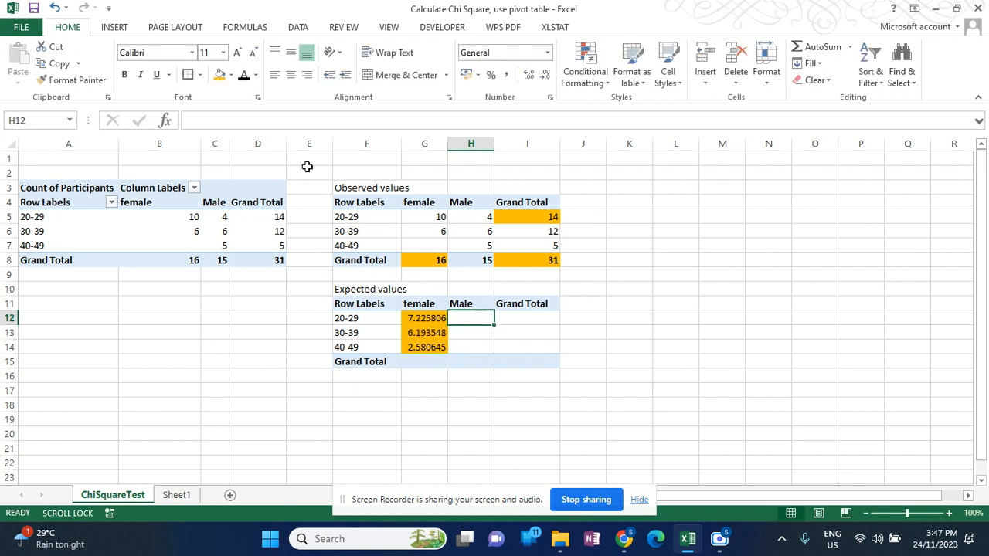
pyautogui.click(232, 77)
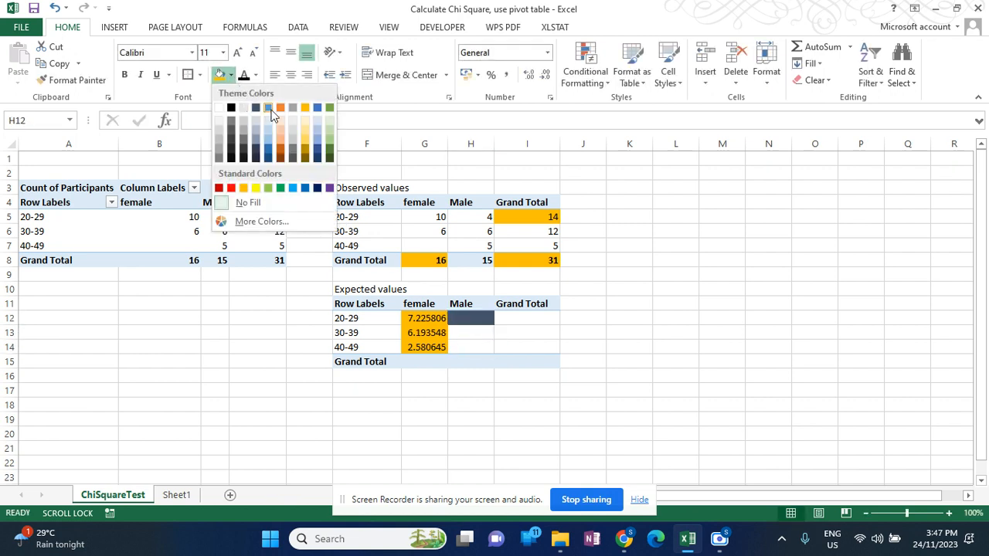
pyautogui.click(330, 124)
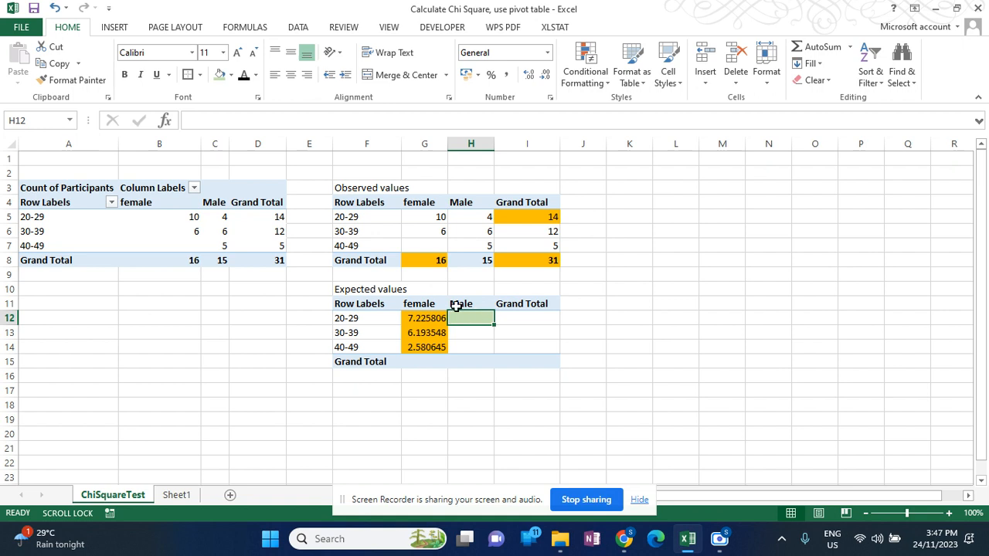
pyautogui.click(532, 218)
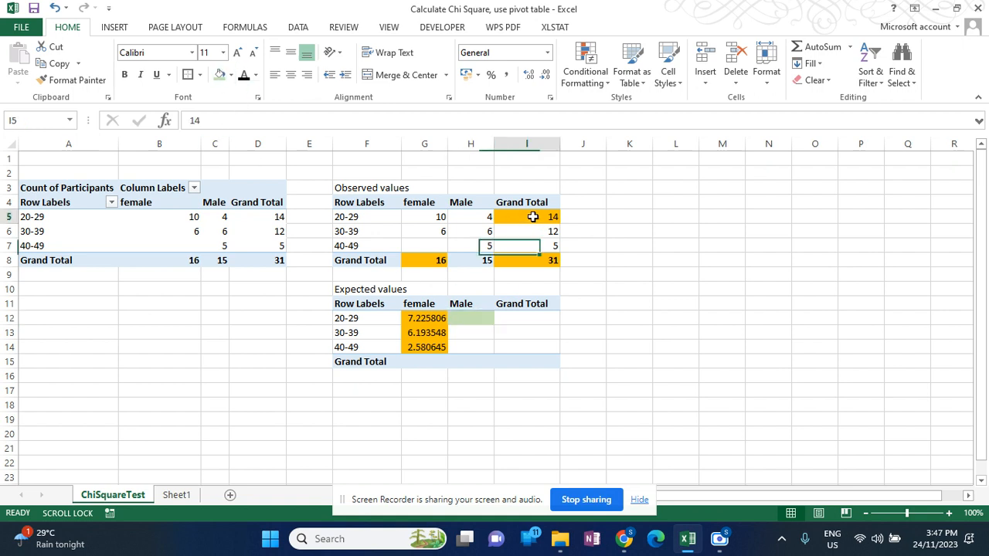
pyautogui.click(220, 75)
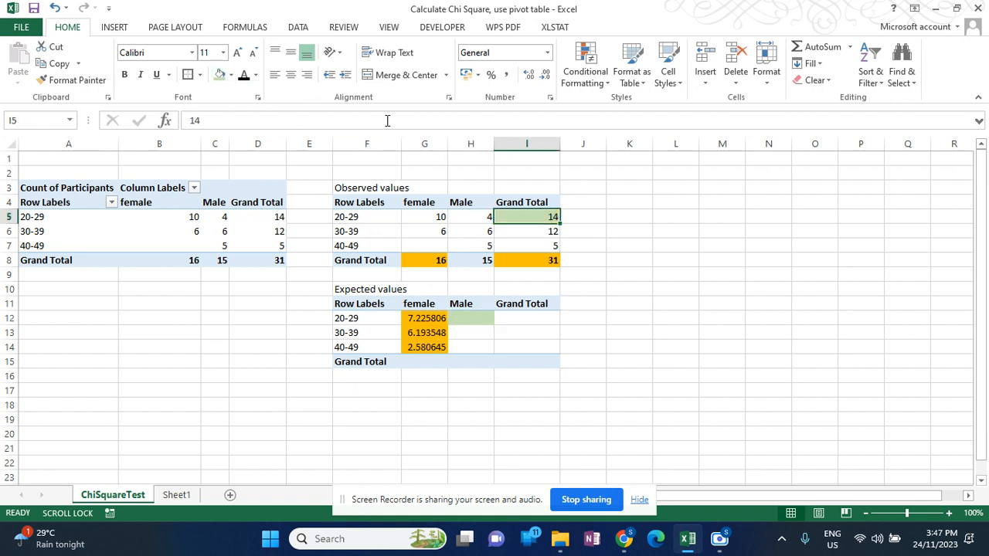
pyautogui.click(480, 260)
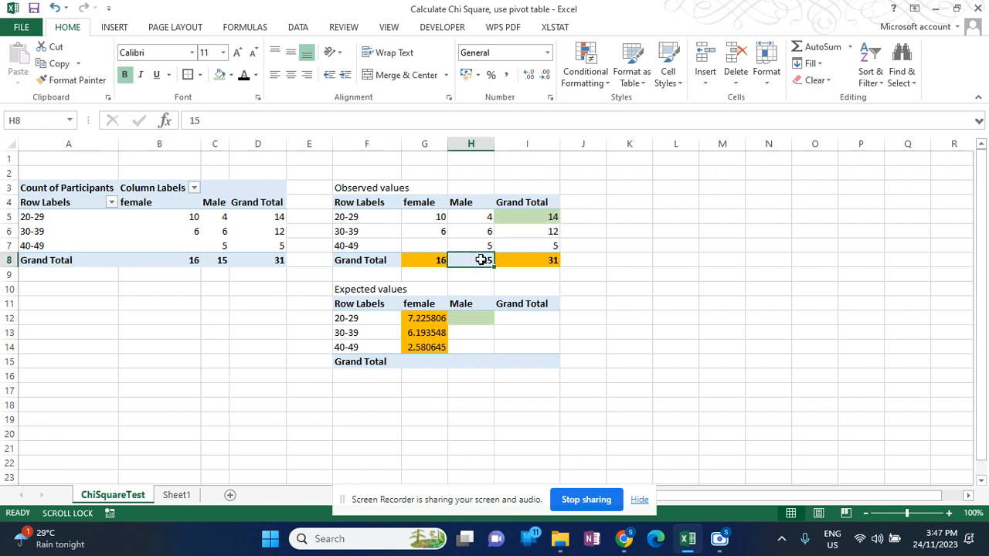
pyautogui.click(220, 75)
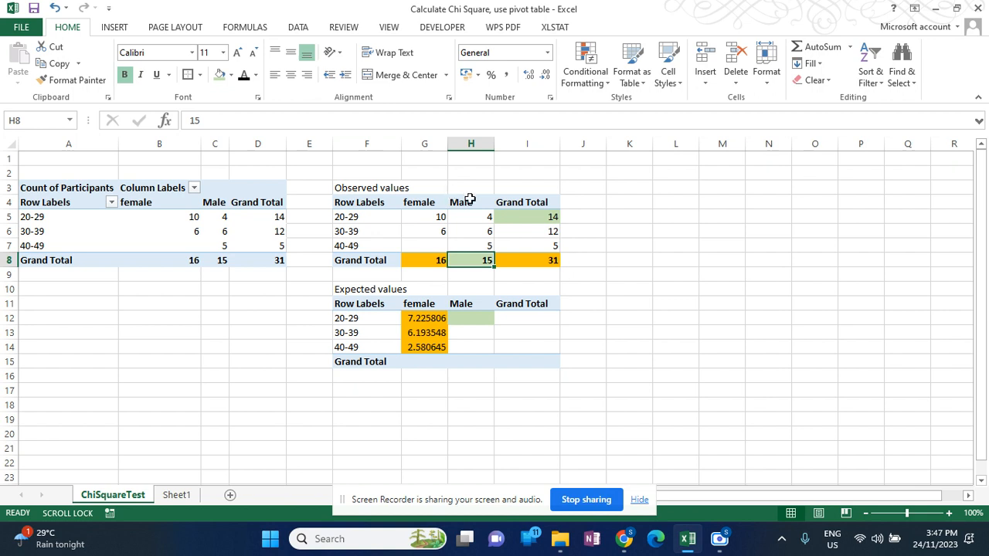
pyautogui.click(521, 260)
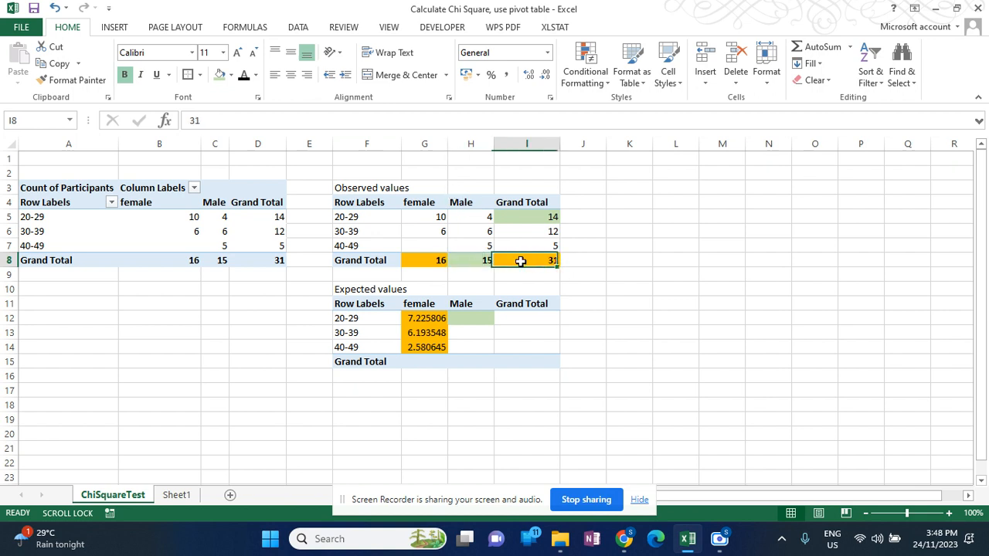
pyautogui.click(220, 75)
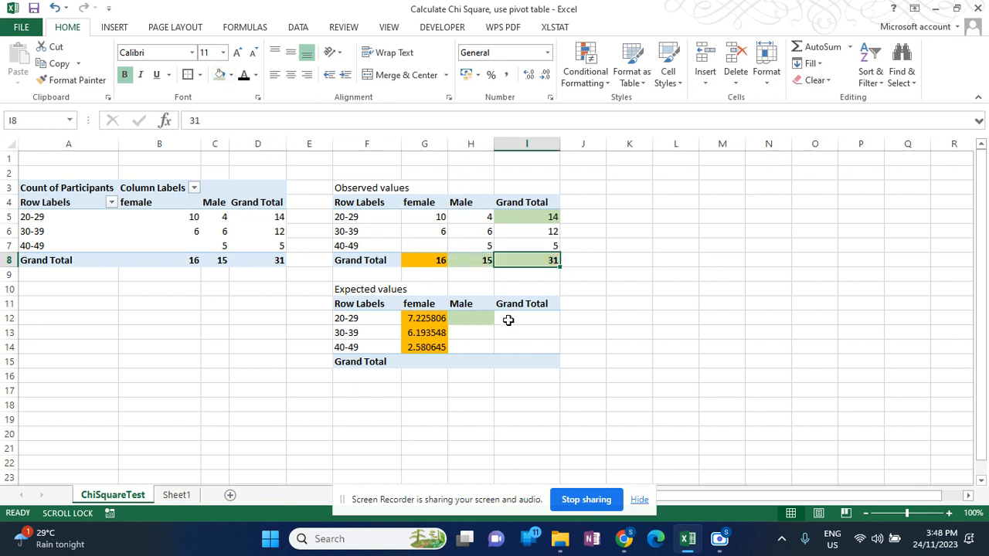
# Step: Enter the formula =I5*H8/I8 in H12 to calculate the expected value for males aged 20-29
pyautogui.click(477, 317)
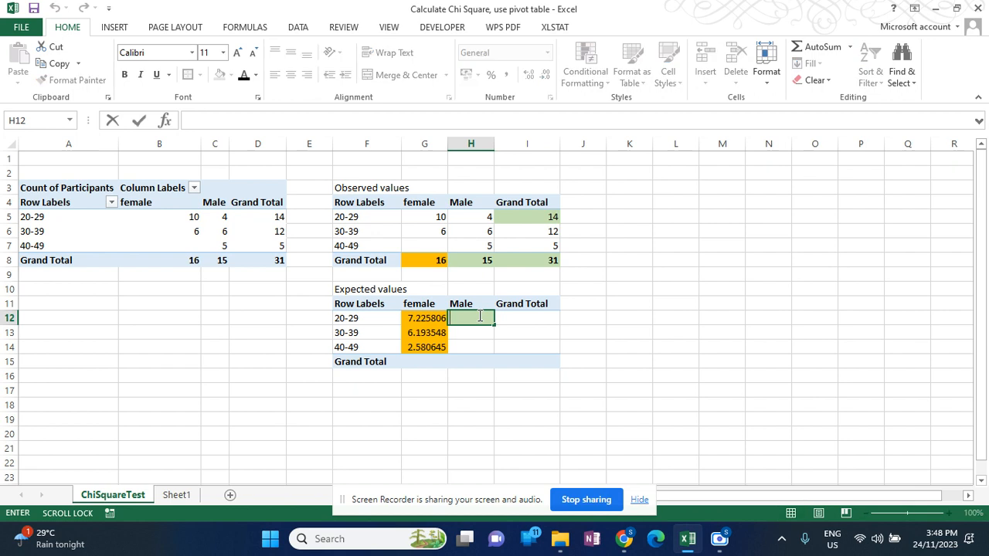
pyautogui.write('=')
pyautogui.click(533, 217)
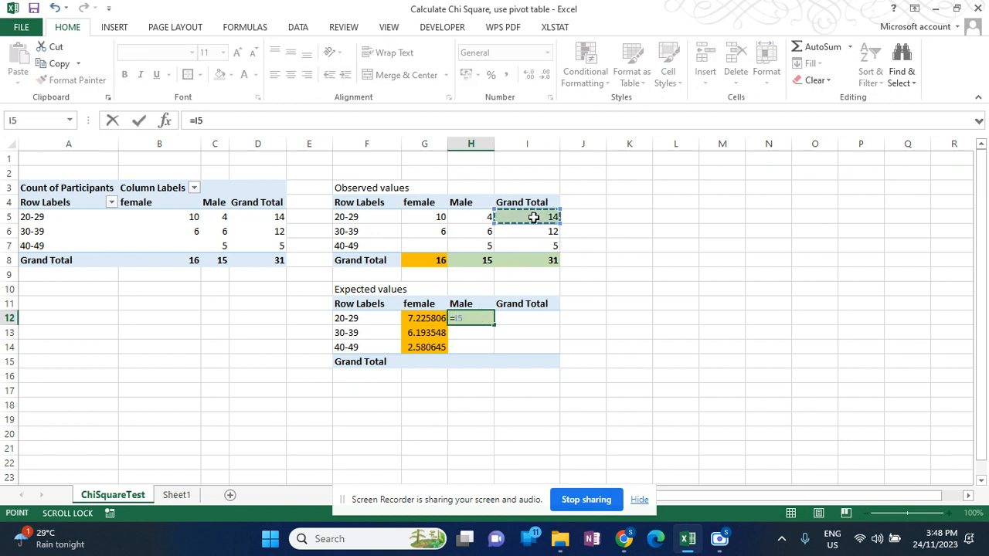
pyautogui.write('*')
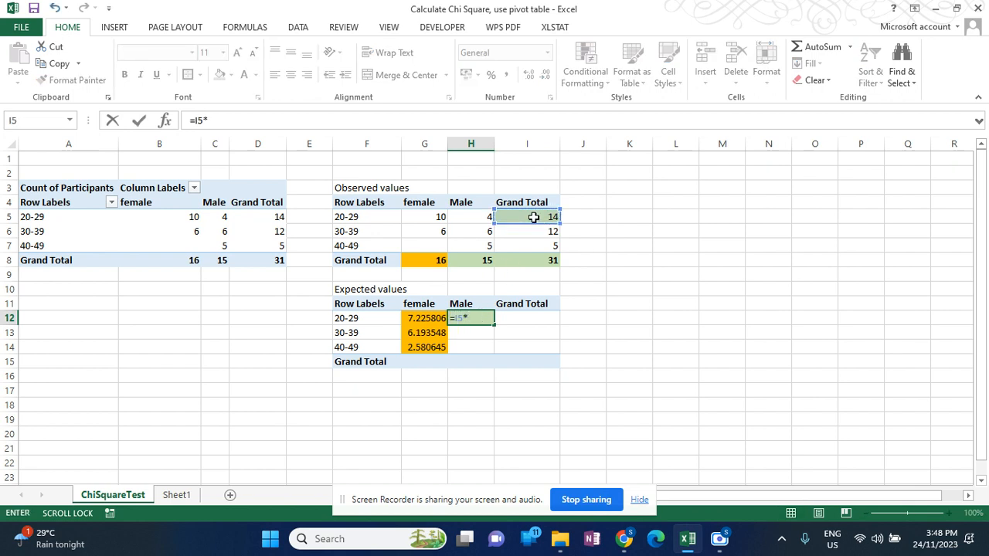
pyautogui.click(464, 261)
pyautogui.write('/')
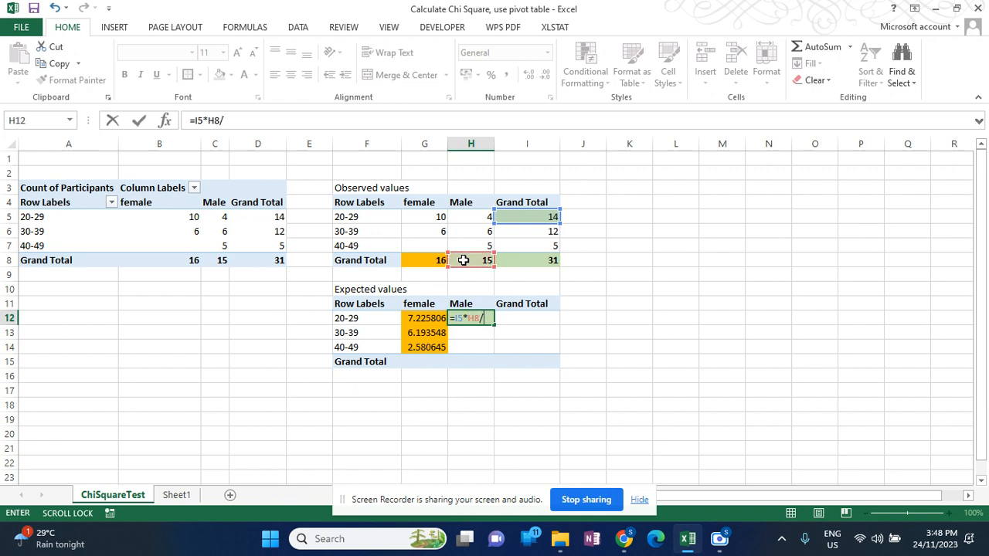
pyautogui.click(526, 257)
pyautogui.press('Return')
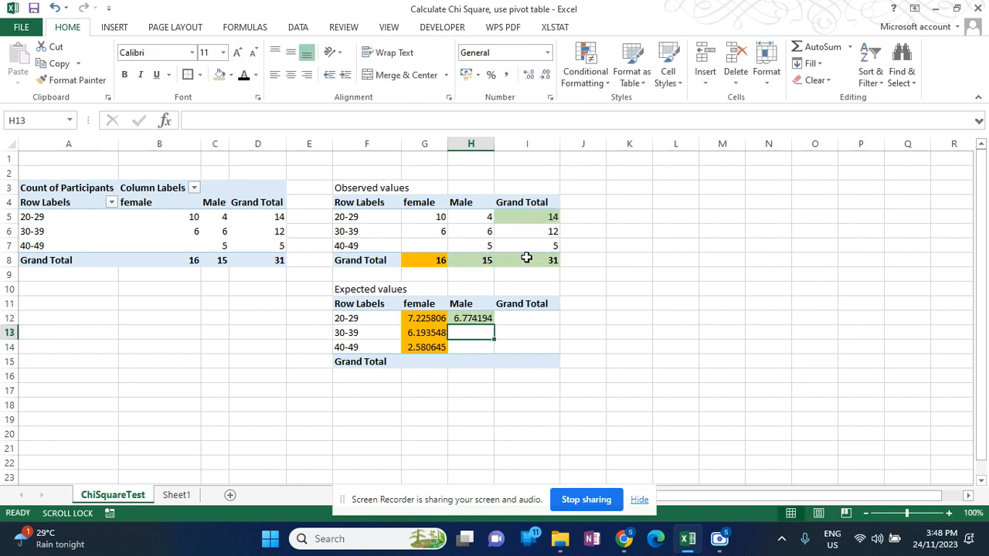
# Step: Lock the total rows in H12's formula, making it =I5*H$8/I$8, and fill it down through H14
pyautogui.click(473, 319)
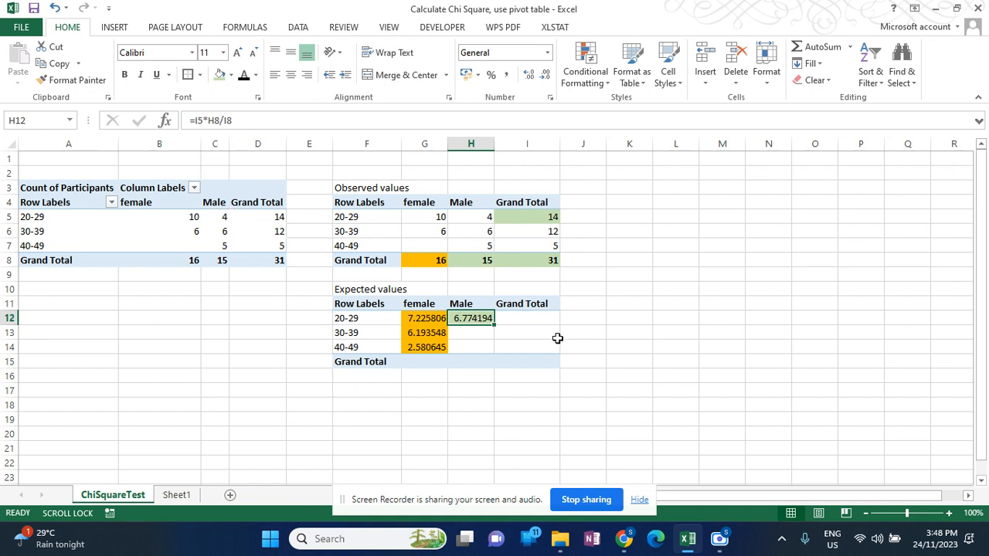
pyautogui.click(210, 120)
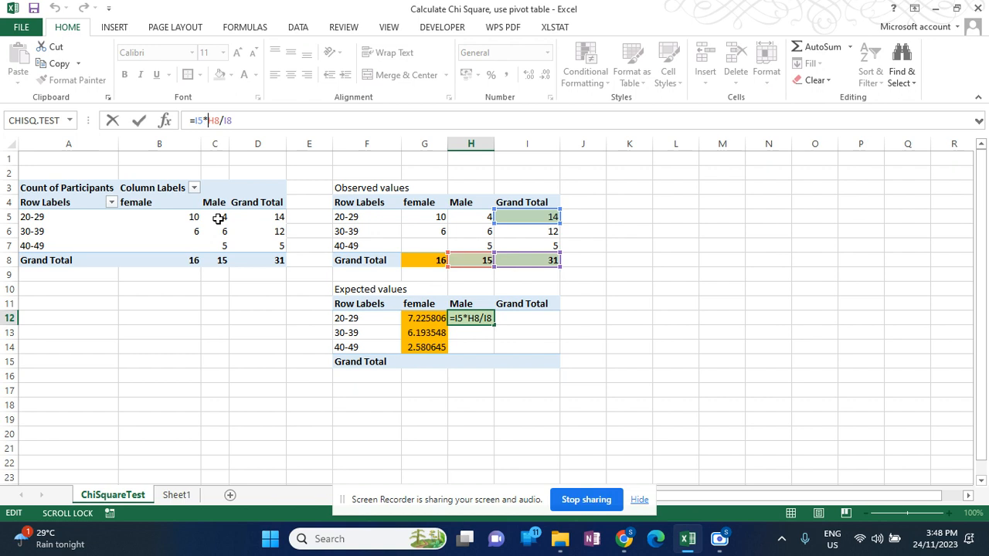
pyautogui.press('F4')
pyautogui.press('F4')
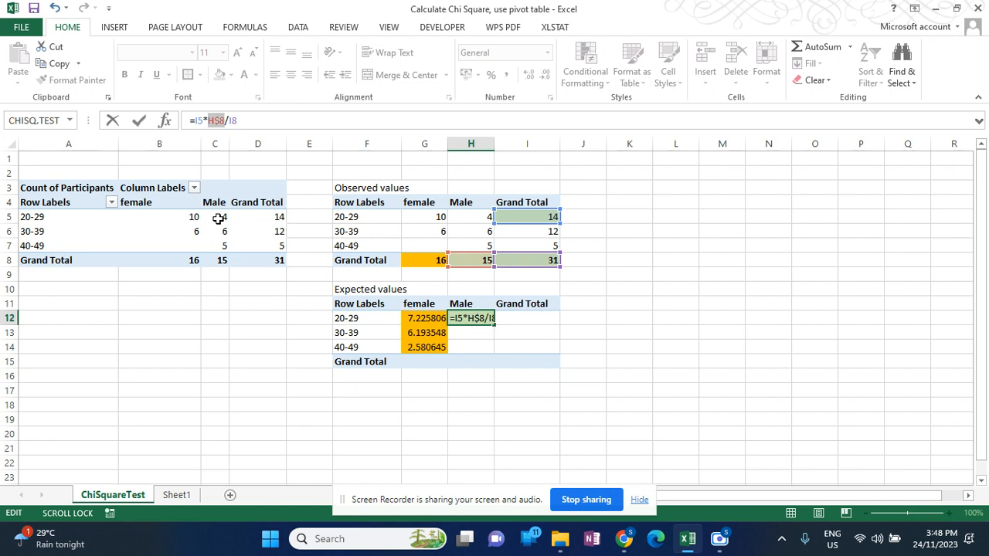
pyautogui.click(228, 121)
pyautogui.press('F4')
pyautogui.press('F4')
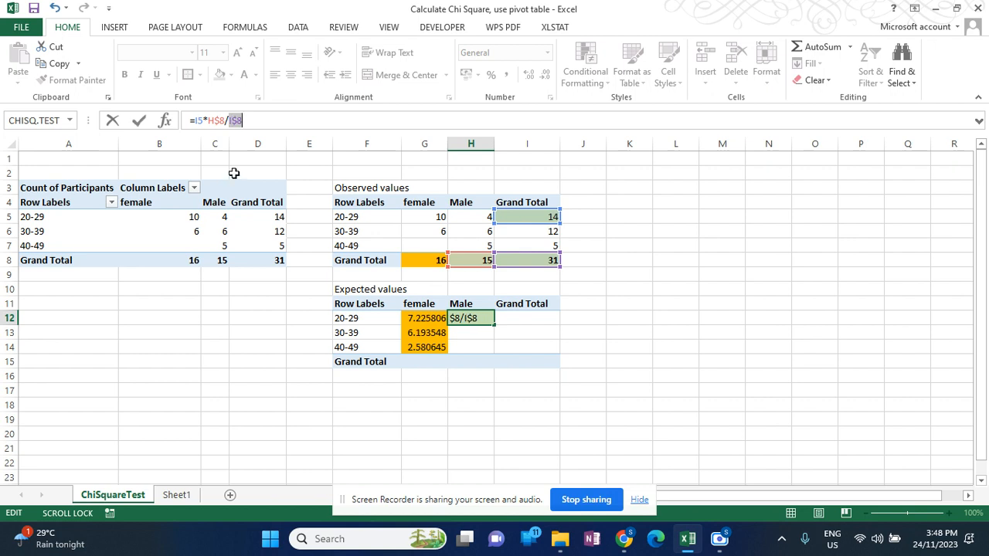
pyautogui.press('Return')
pyautogui.click(462, 318)
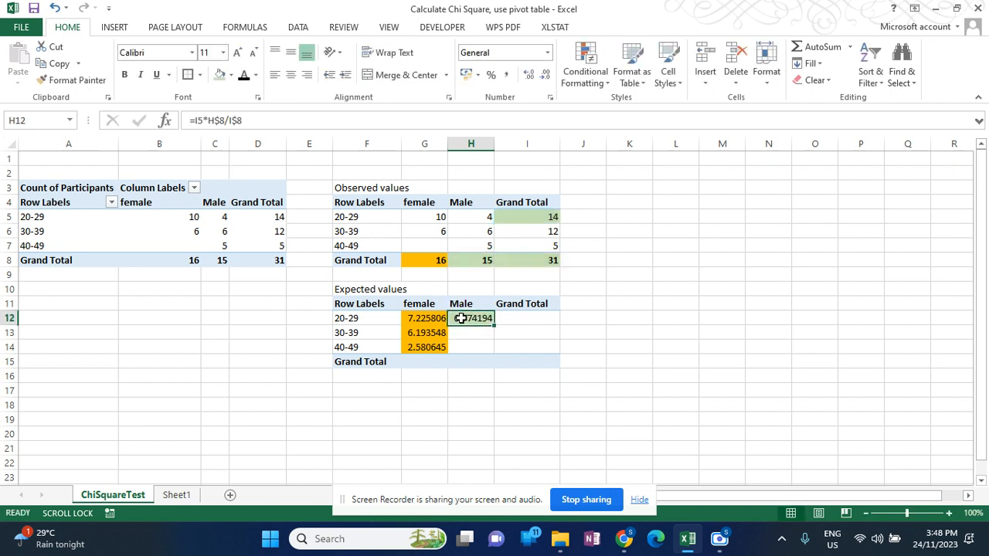
pyautogui.moveTo(495, 326); pyautogui.dragTo(490, 352)
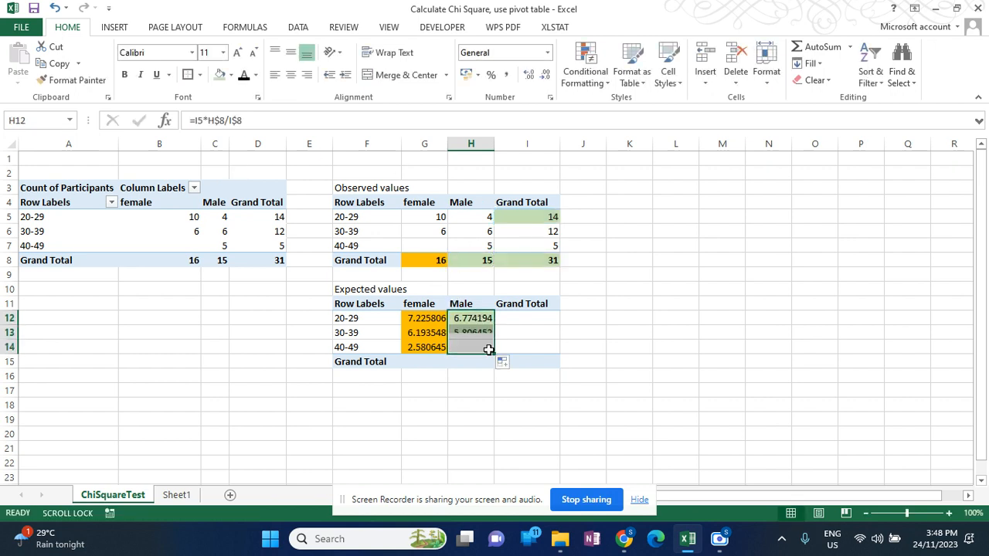
# Step: Sum G12:H12 in I12 of the expected values table and fill the row total down through I14
pyautogui.click(522, 317)
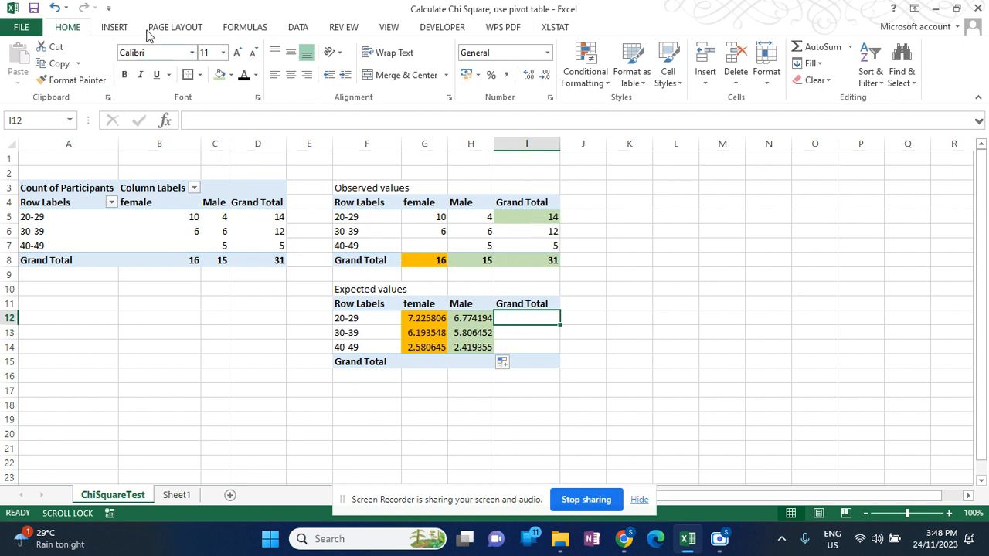
pyautogui.click(230, 31)
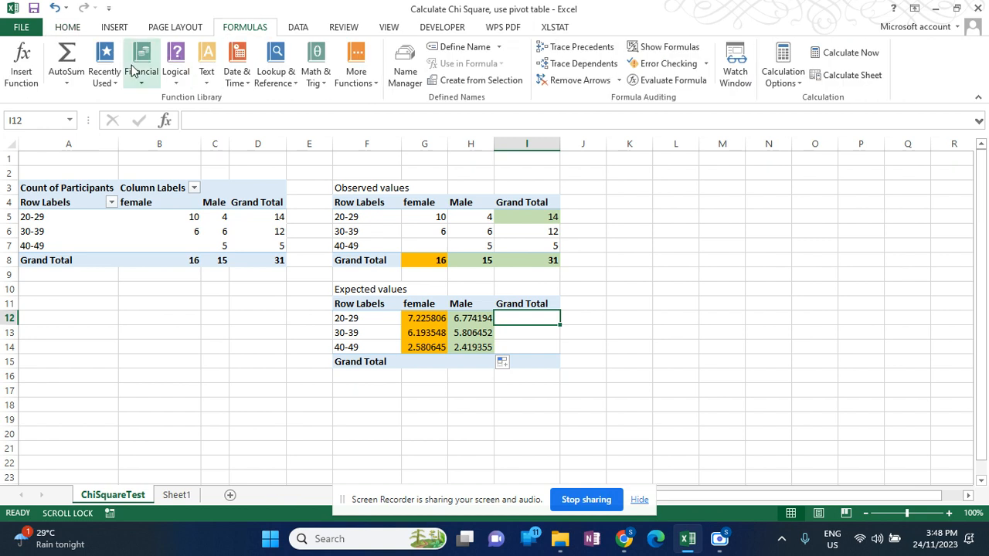
pyautogui.click(66, 82)
pyautogui.click(73, 102)
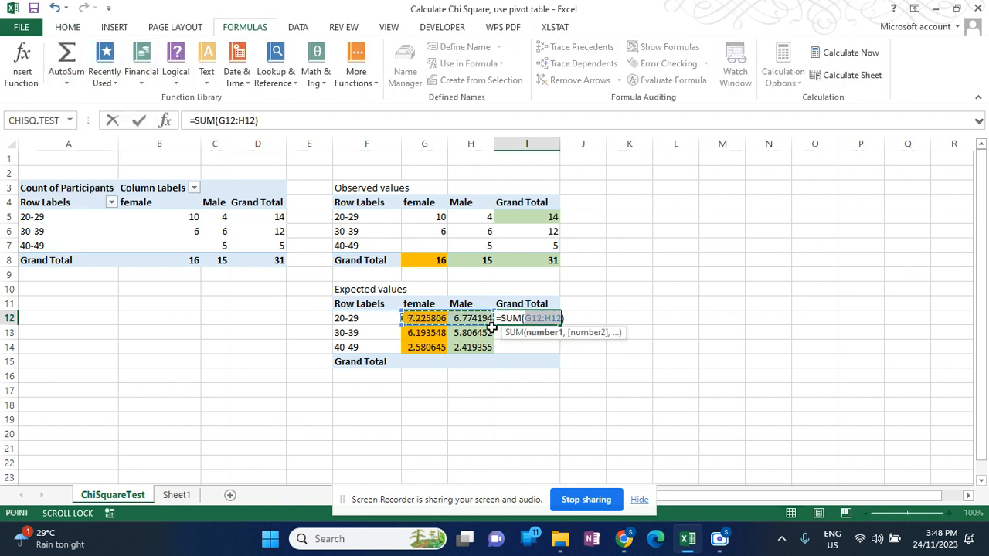
pyautogui.press('Return')
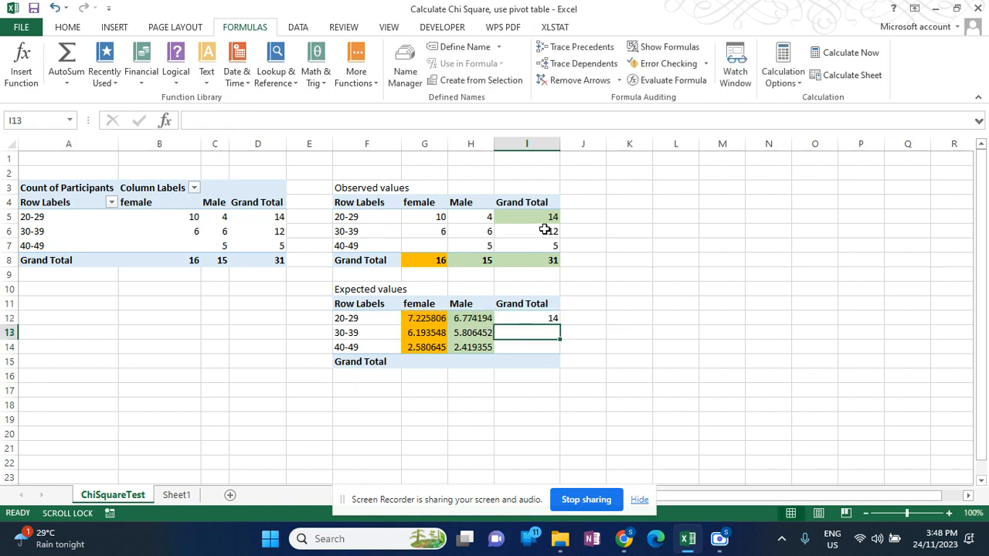
pyautogui.click(536, 320)
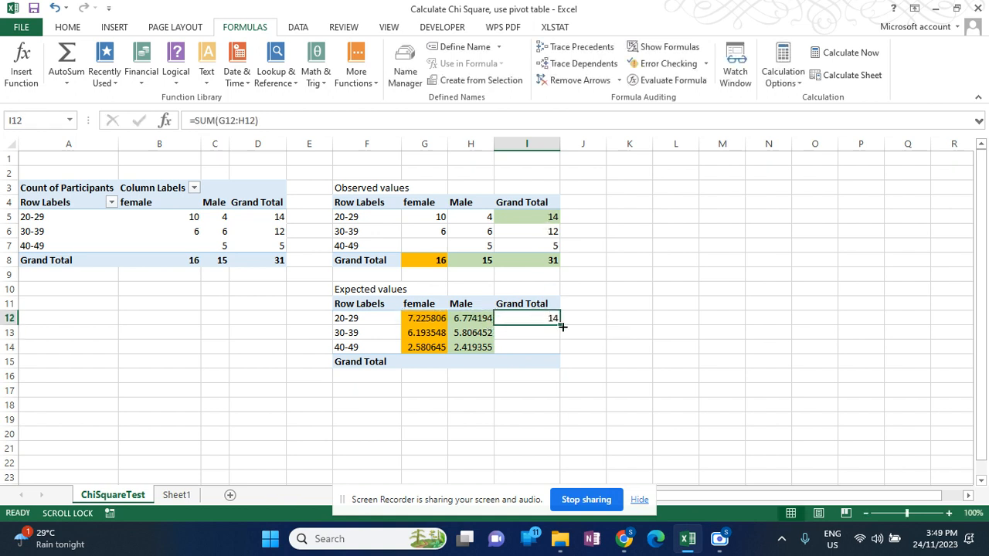
pyautogui.moveTo(563, 327); pyautogui.dragTo(563, 352)
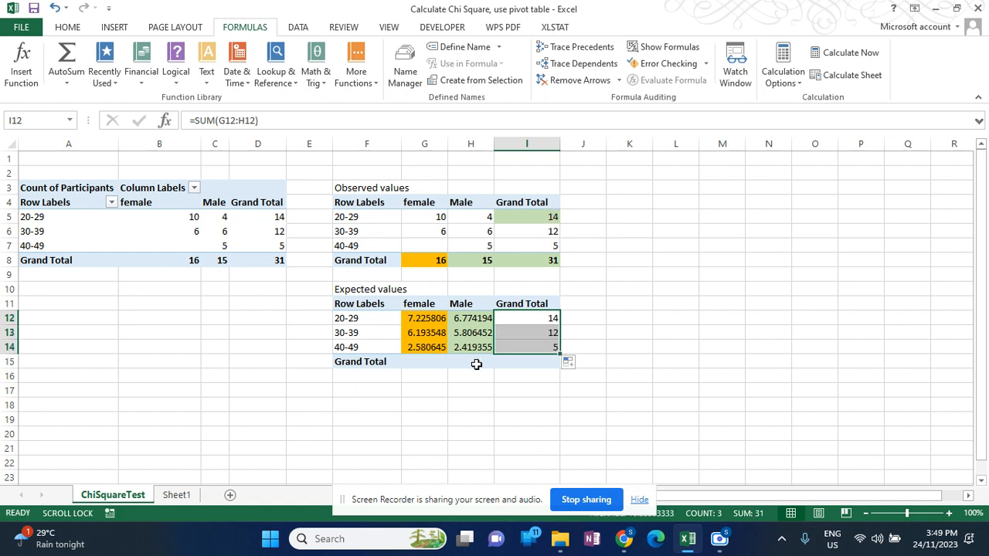
# Step: Sum G12:G14 in the expected values Grand Total cell G15 and fill the column total across through I15
pyautogui.click(421, 358)
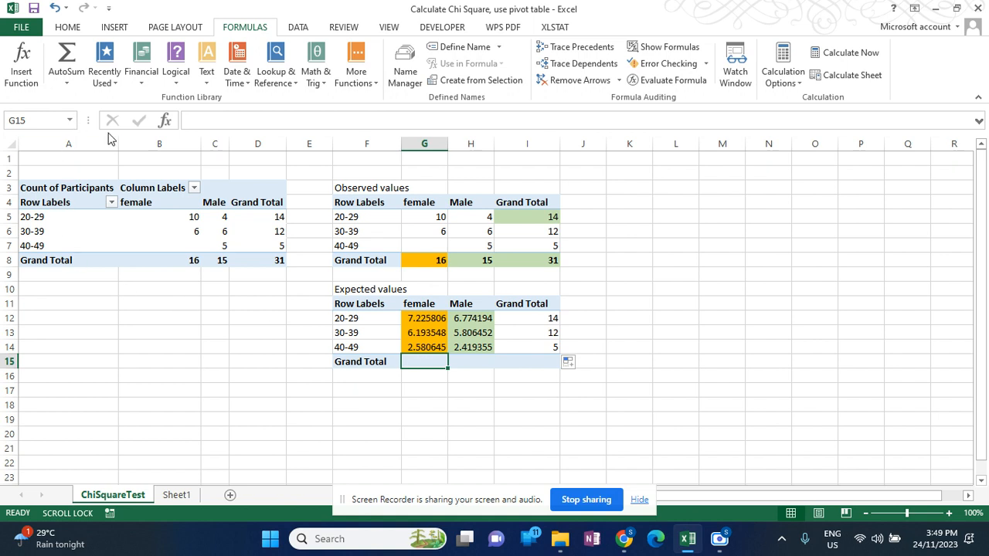
pyautogui.click(77, 98)
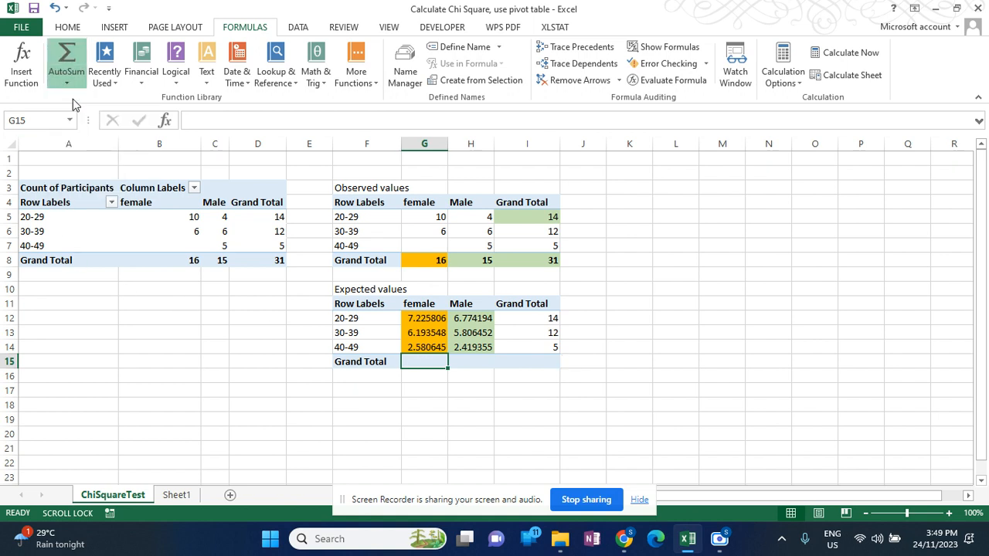
pyautogui.press('Return')
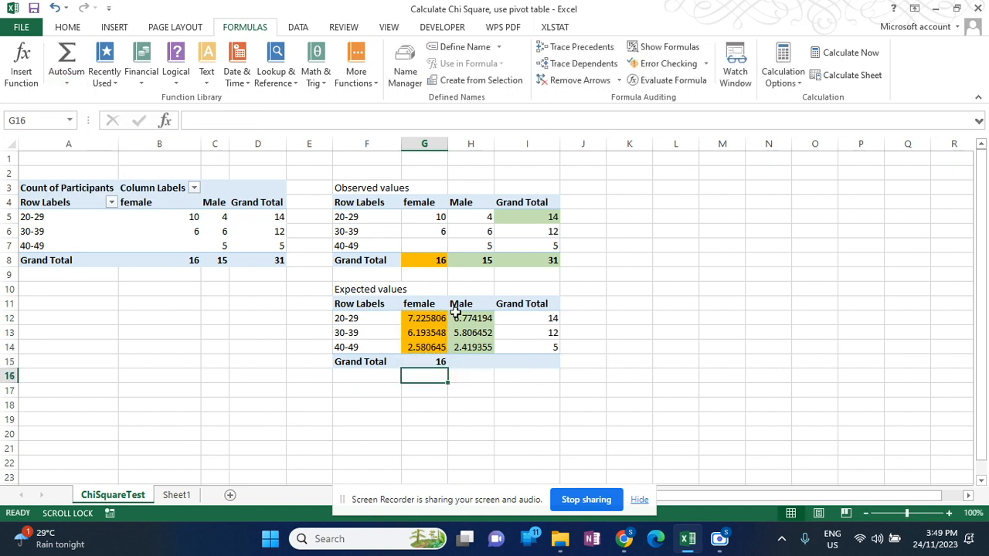
pyautogui.click(426, 363)
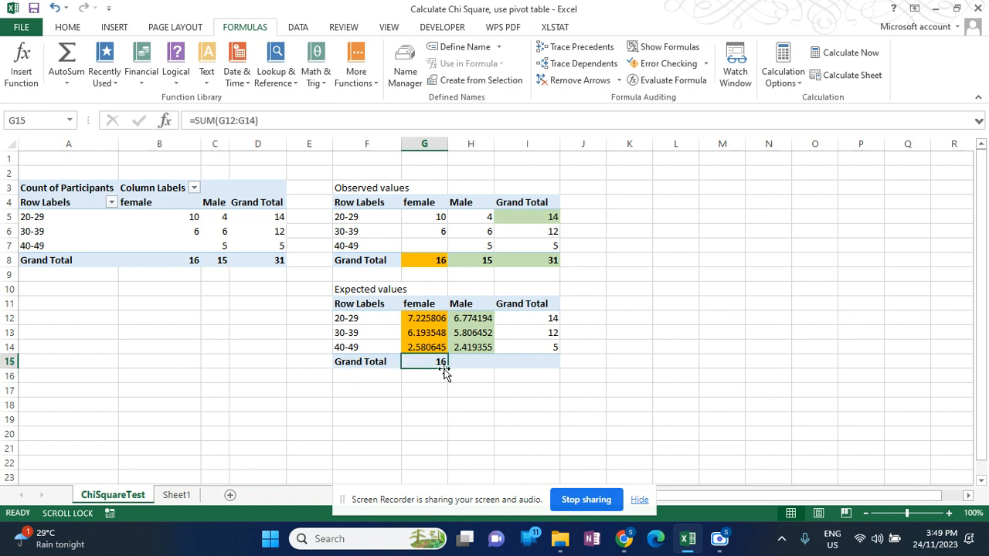
pyautogui.moveTo(448, 369); pyautogui.dragTo(545, 369)
pyautogui.click(570, 390)
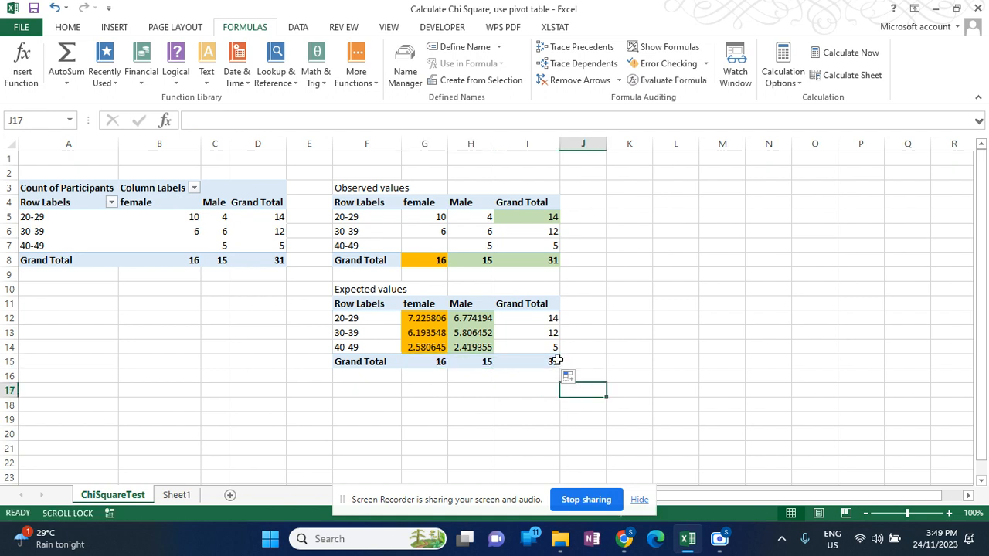
pyautogui.click(555, 361)
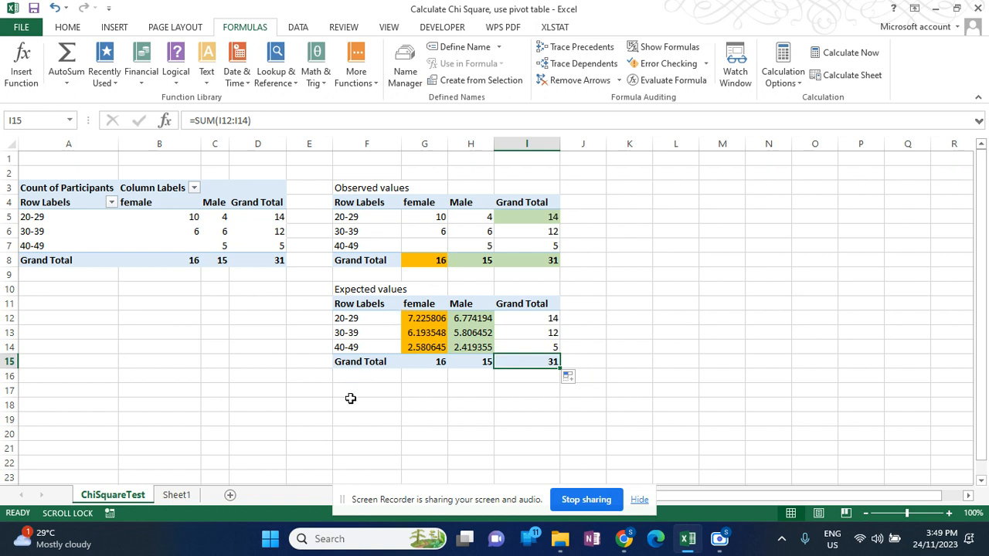
# Step: Enter the heading "Chi Square calculation" in F17 below the expected values table
pyautogui.click(348, 389)
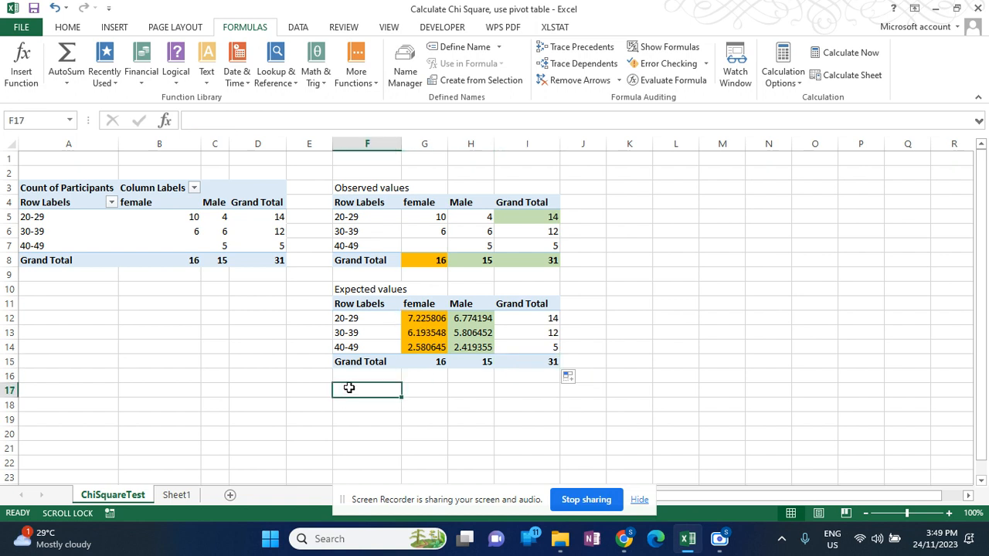
pyautogui.write('X')
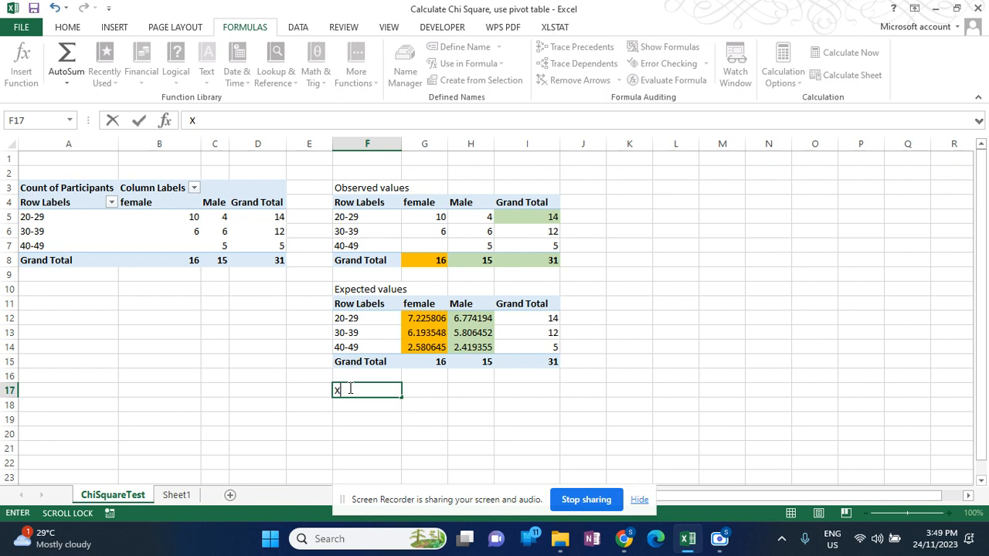
pyautogui.press('BackSpace')
pyautogui.write('Chi Square')
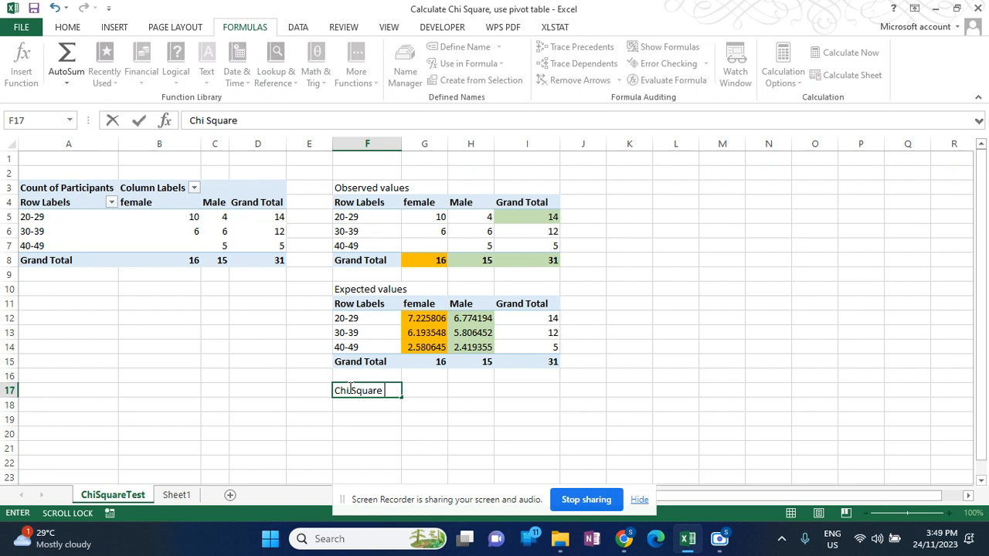
pyautogui.write(' alculation')
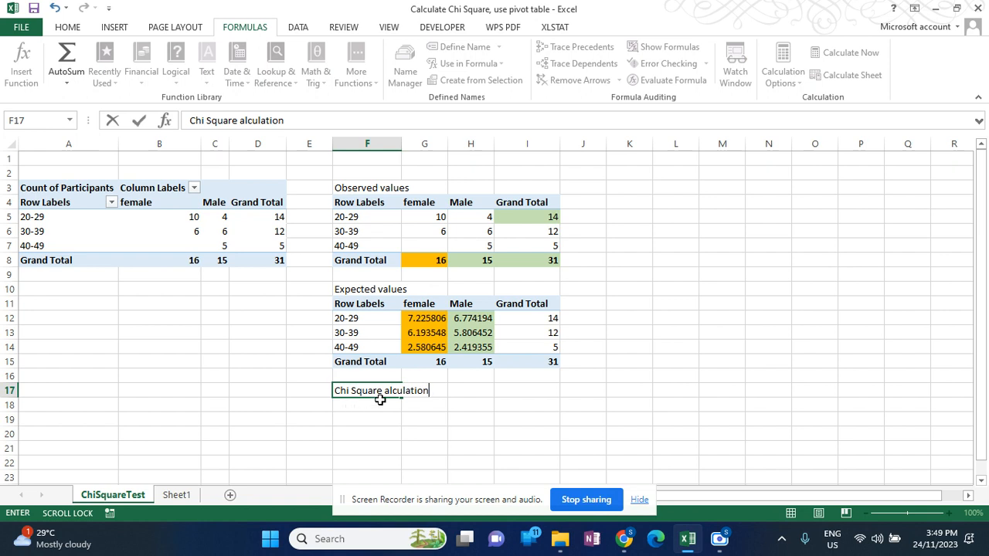
pyautogui.press('BackSpace')
pyautogui.press('BackSpace')
pyautogui.press('BackSpace')
pyautogui.press('BackSpace')
pyautogui.press('BackSpace')
pyautogui.press('BackSpace')
pyautogui.press('BackSpace')
pyautogui.press('BackSpace')
pyautogui.press('BackSpace')
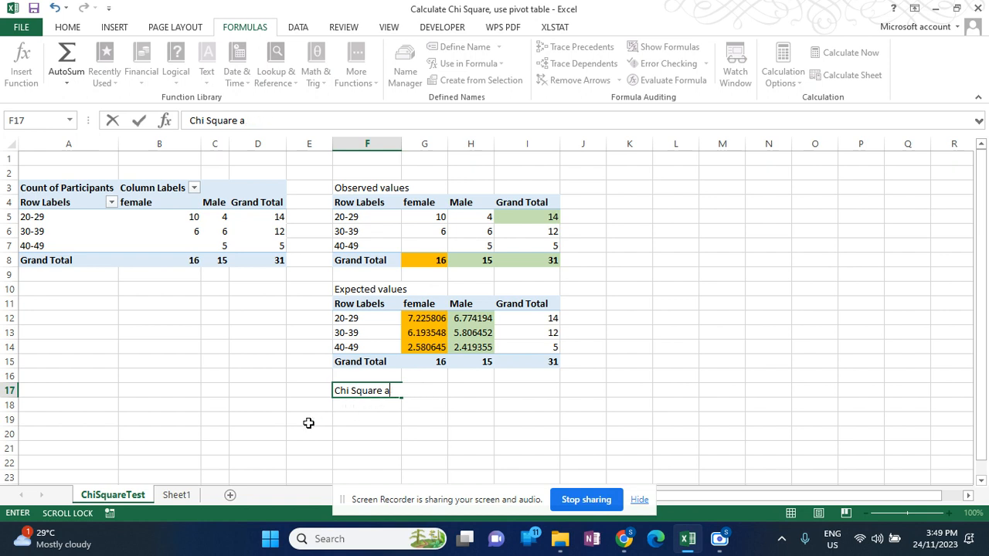
pyautogui.write('calculation')
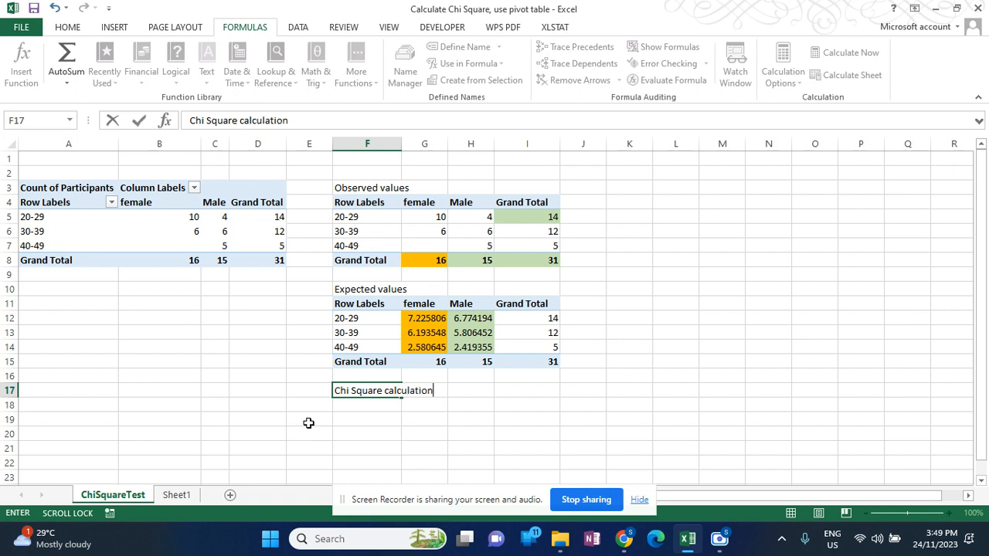
# Step: Enter the label "p=value" in F18 under the chi-square heading
pyautogui.click(360, 406)
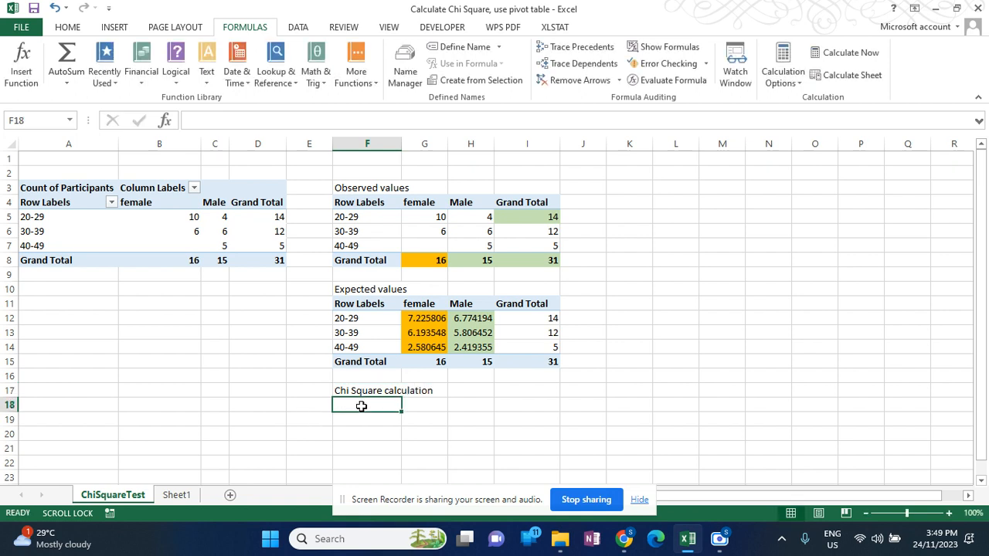
pyautogui.write('p')
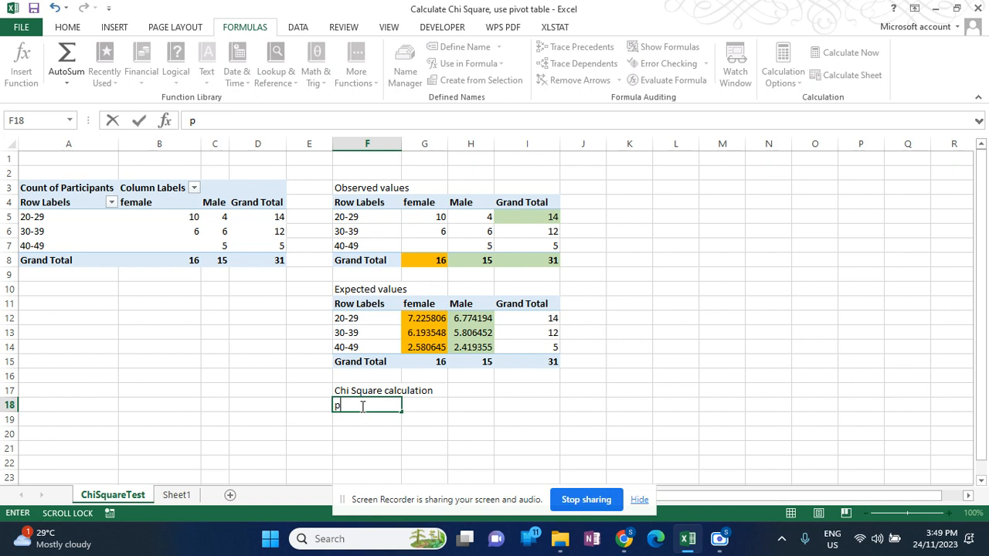
pyautogui.write('=value')
# Step: Start a CHISQ.TEST function in G18 beside the p=value label, keeping the observed and expected values tables in view
pyautogui.click(420, 405)
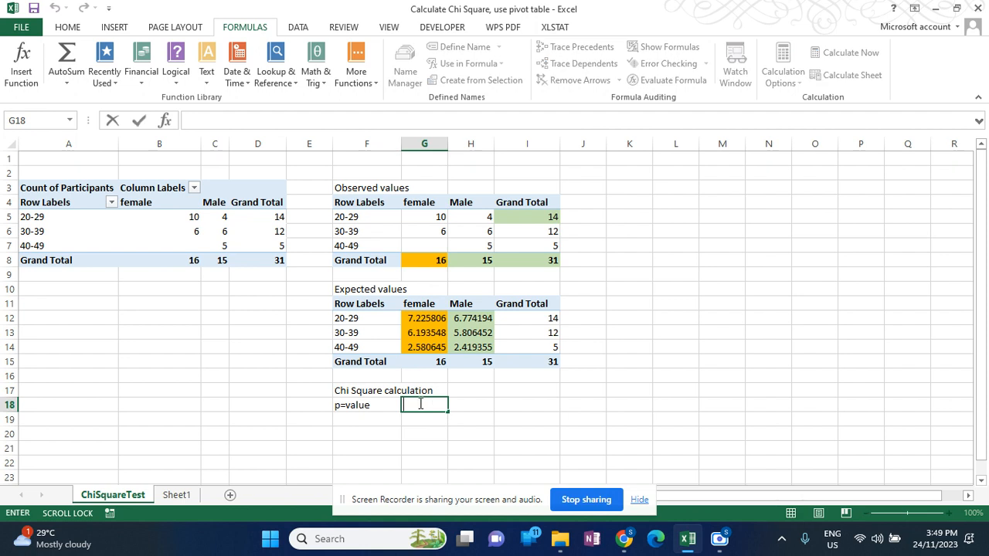
pyautogui.write('=')
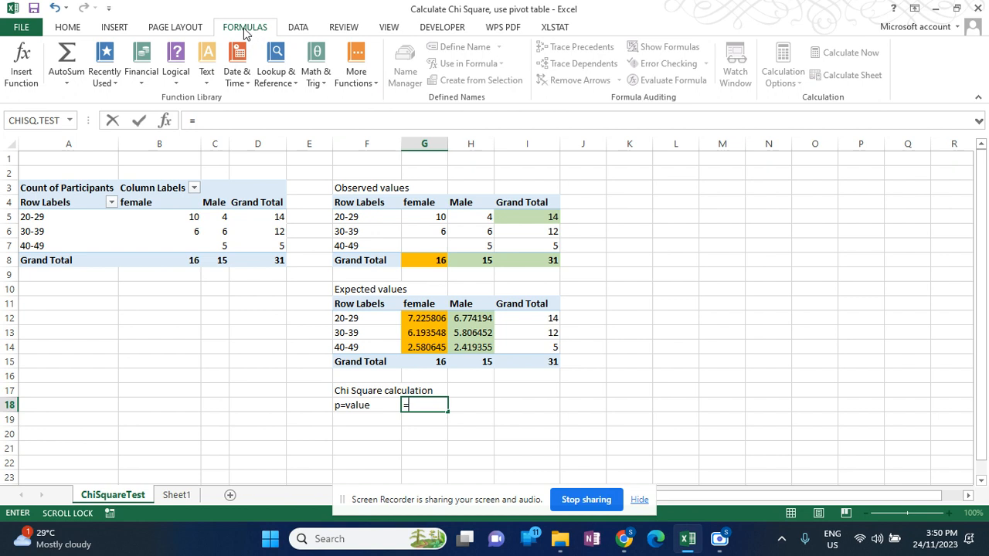
pyautogui.click(370, 80)
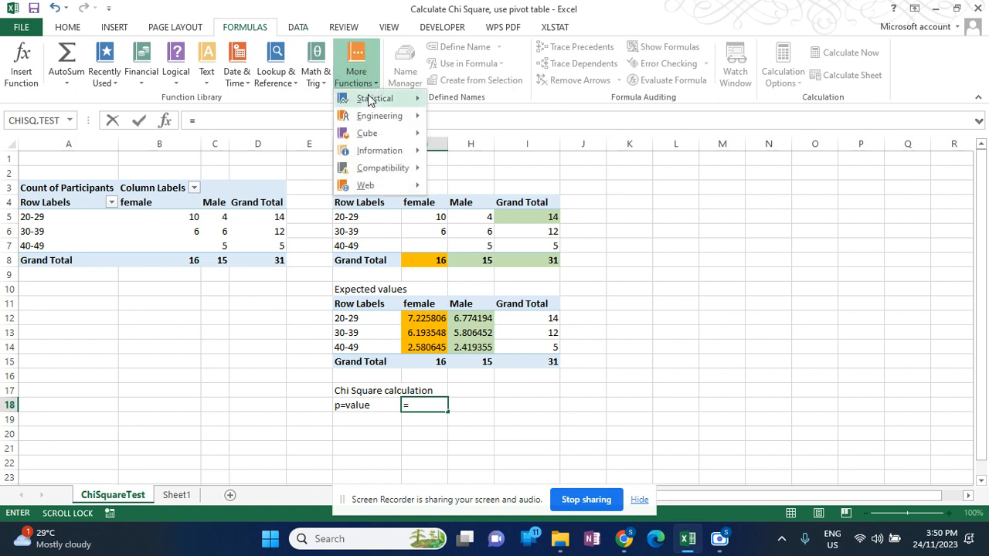
pyautogui.moveTo(369, 100)
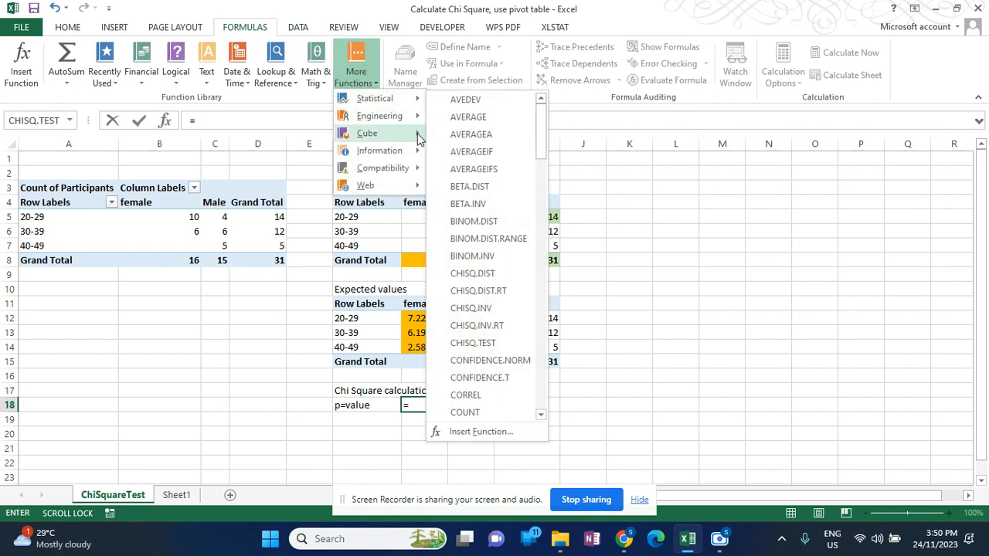
pyautogui.click(473, 343)
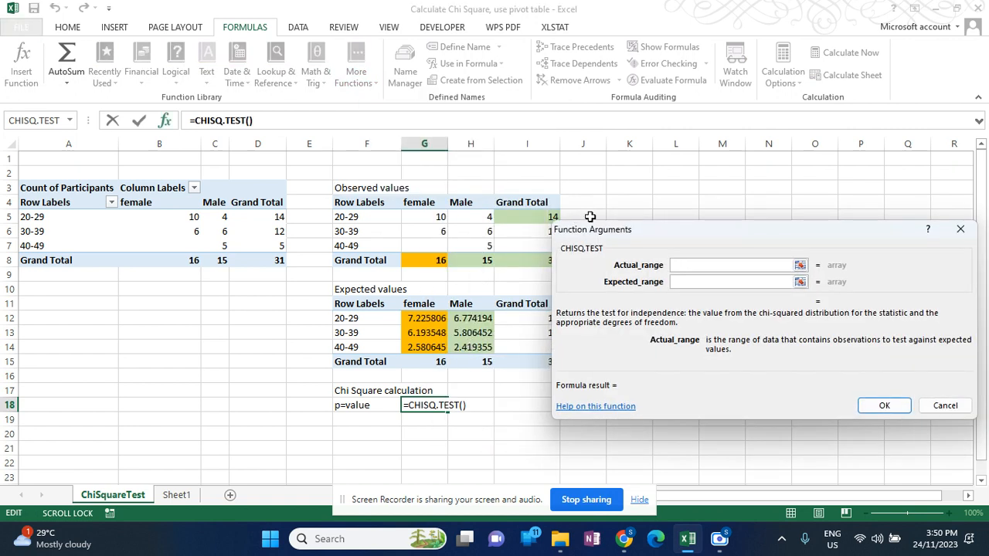
pyautogui.moveTo(595, 229); pyautogui.dragTo(619, 206)
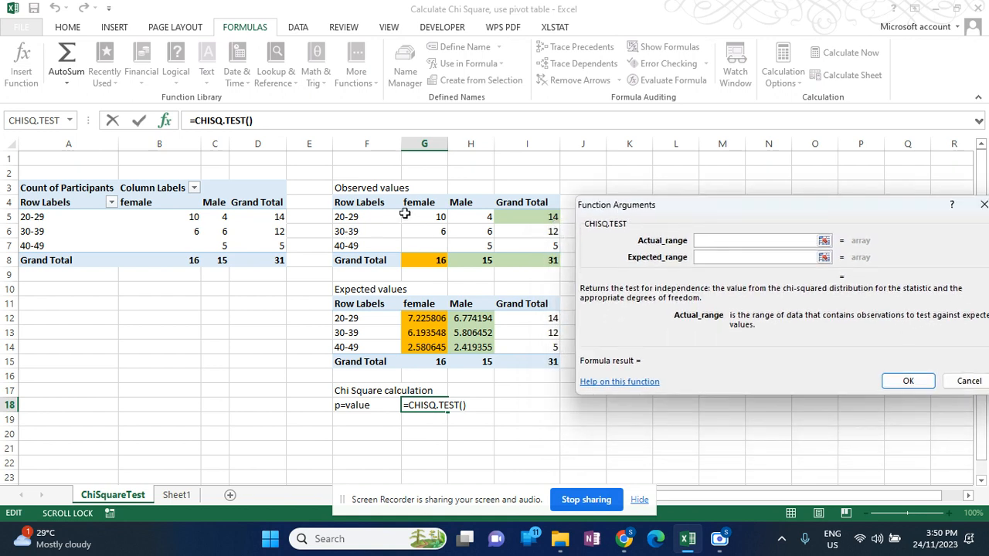
# Step: Set the CHISQ.TEST actual range to G5:H7 and the expected range to G12:H14, and complete the formula
pyautogui.moveTo(405, 213); pyautogui.dragTo(460, 247)
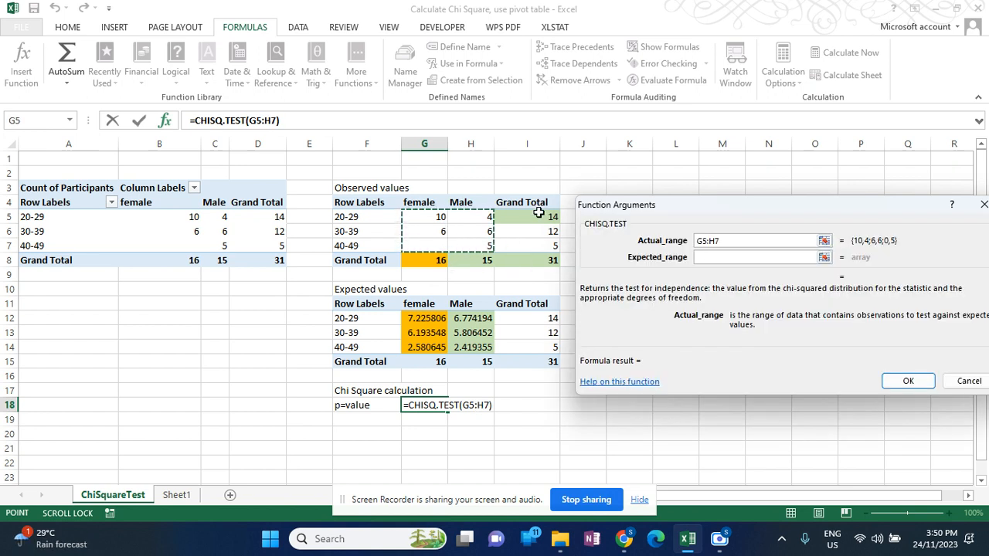
pyautogui.click(705, 258)
pyautogui.moveTo(408, 317); pyautogui.dragTo(468, 348)
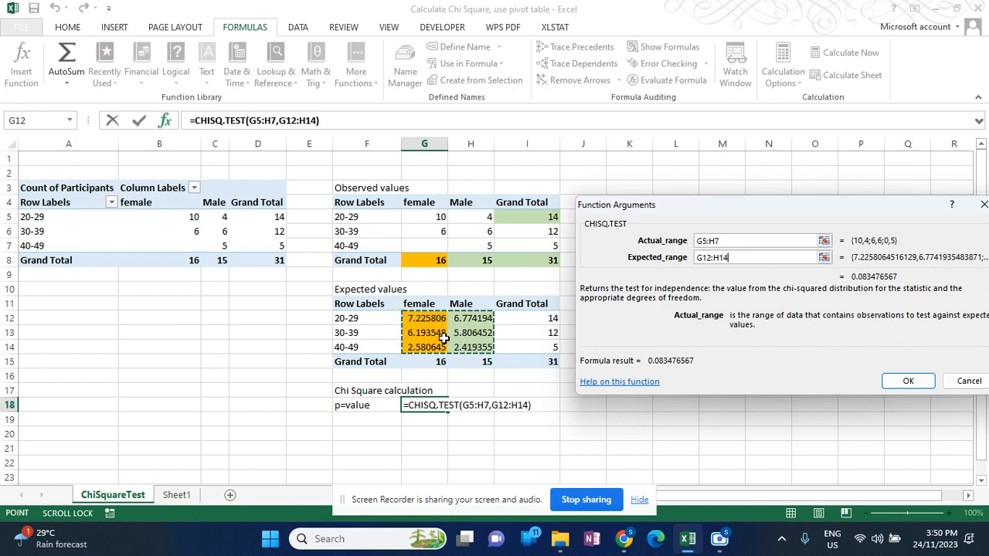
pyautogui.click(921, 383)
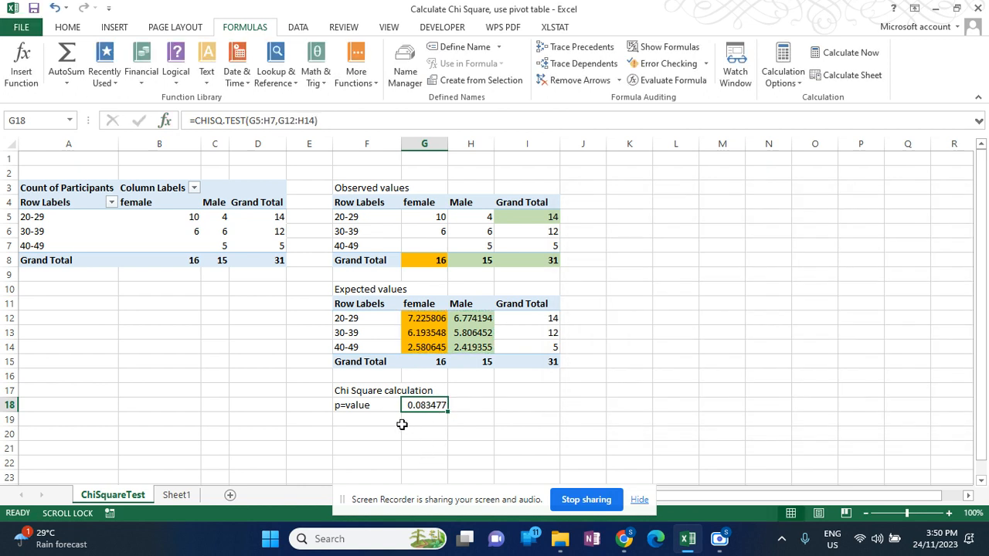
# Step: Reduce the p-value in G18 to two decimal places
pyautogui.click(61, 29)
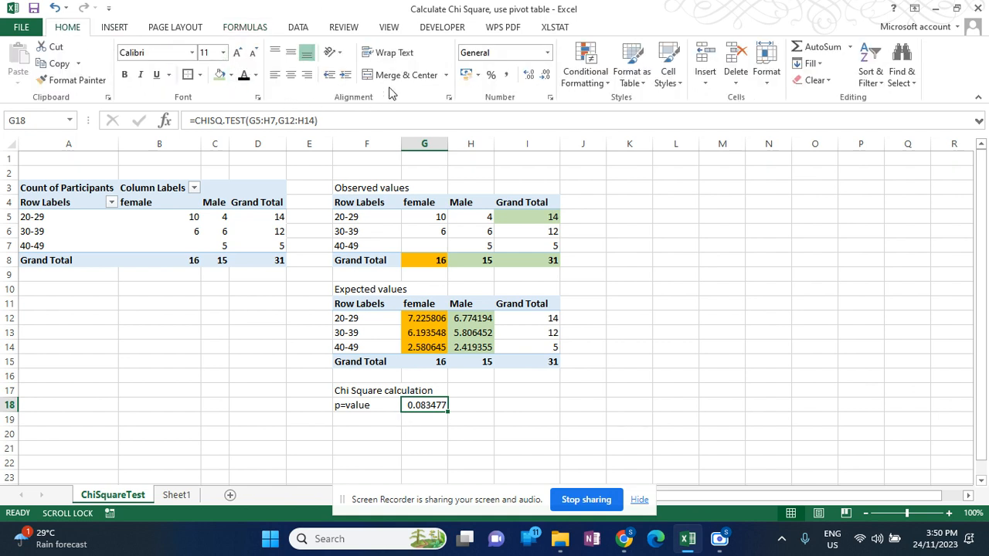
pyautogui.click(541, 81)
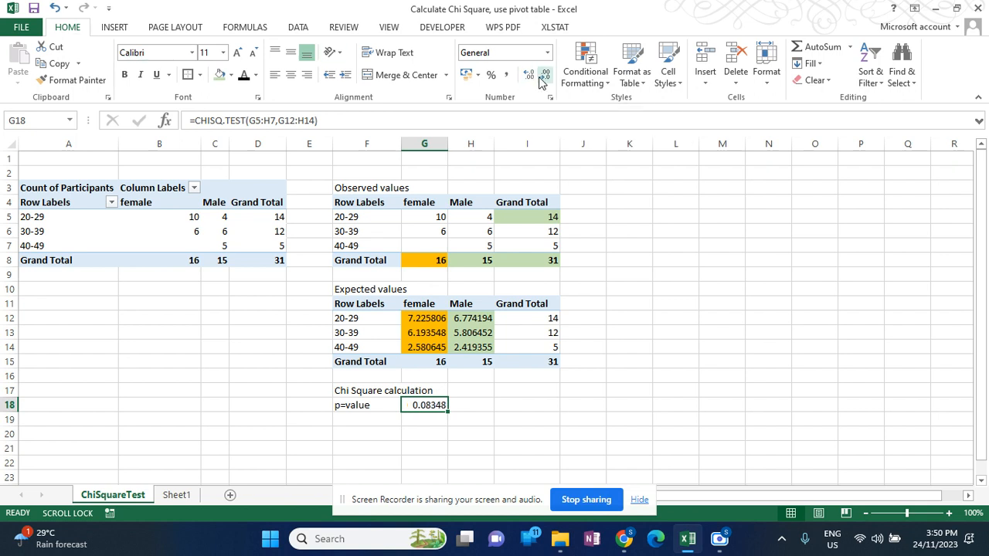
pyautogui.click(541, 81)
pyautogui.click(541, 81)
pyautogui.click(541, 81)
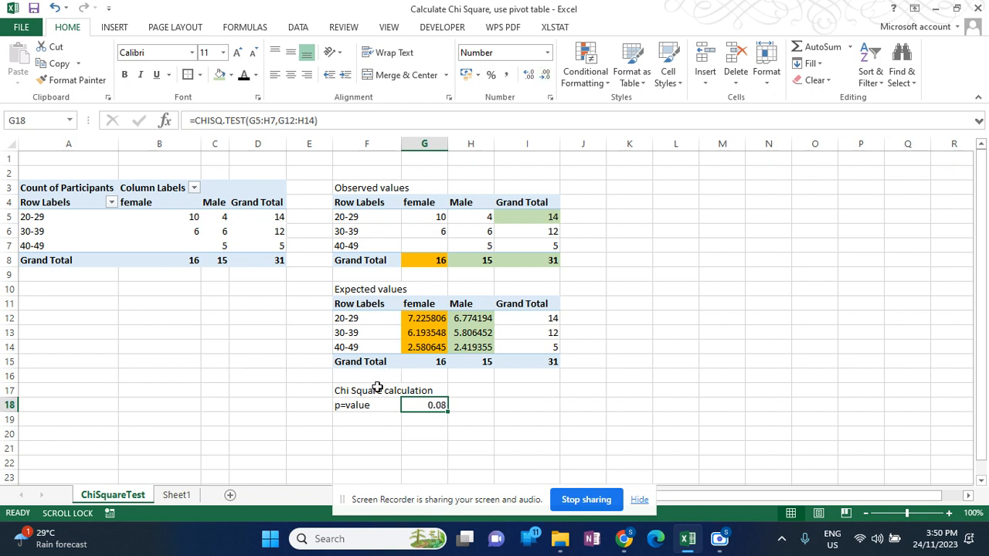
pyautogui.click(360, 417)
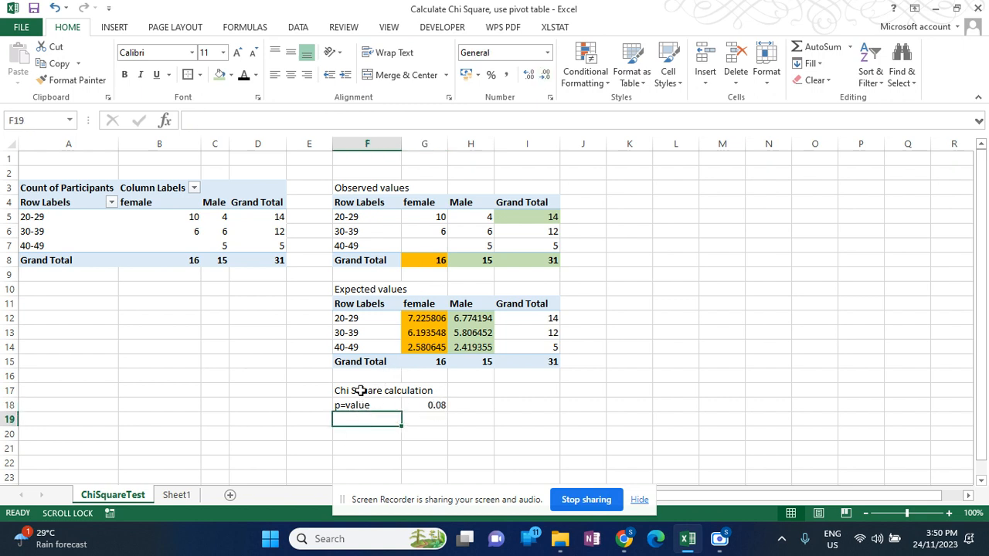
# Step: Apply a thick outline border around the chi-square calculation block F17:G18
pyautogui.moveTo(358, 391); pyautogui.dragTo(424, 401)
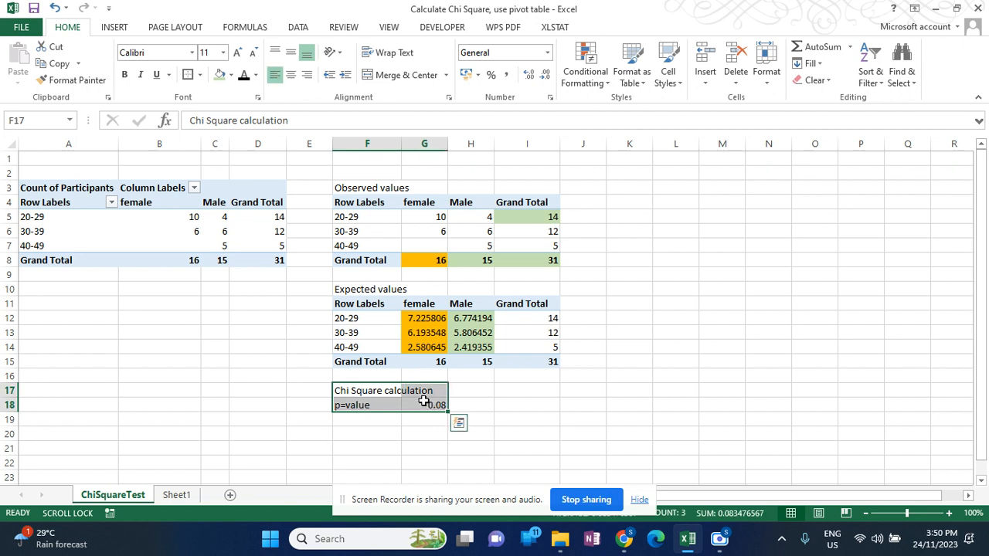
pyautogui.click(188, 74)
pyautogui.click(665, 394)
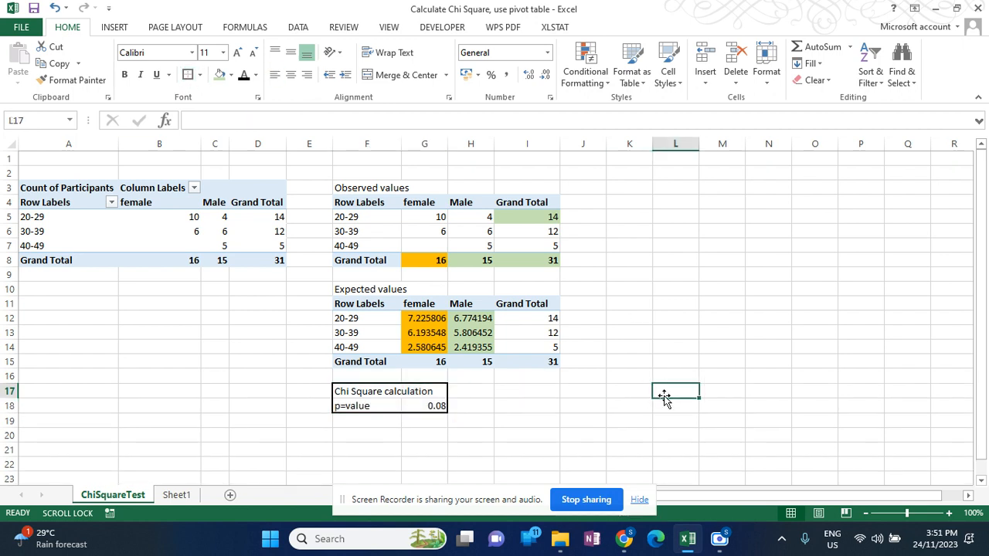